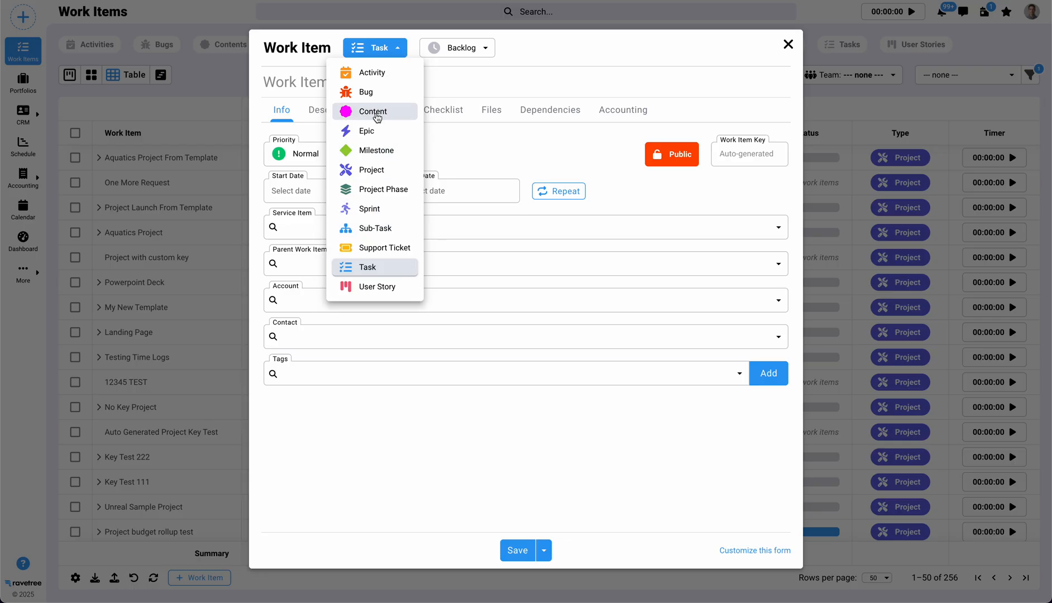
# Step: Make the new work item a Project titled "Fixed Fee Project Test" and open its accounting settings
pyautogui.click(383, 171)
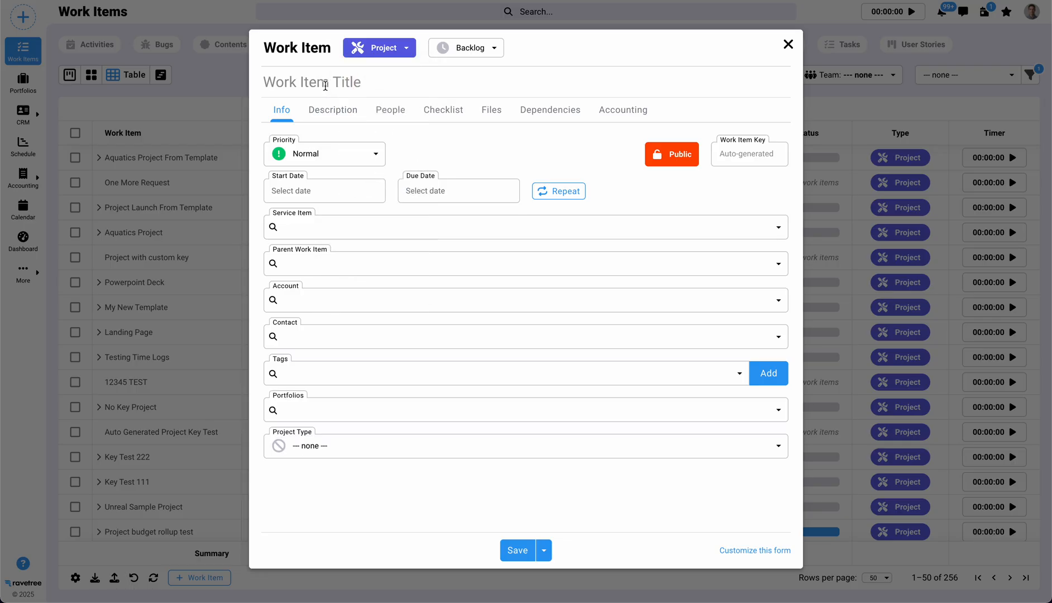
pyautogui.write('Fixed Fe')
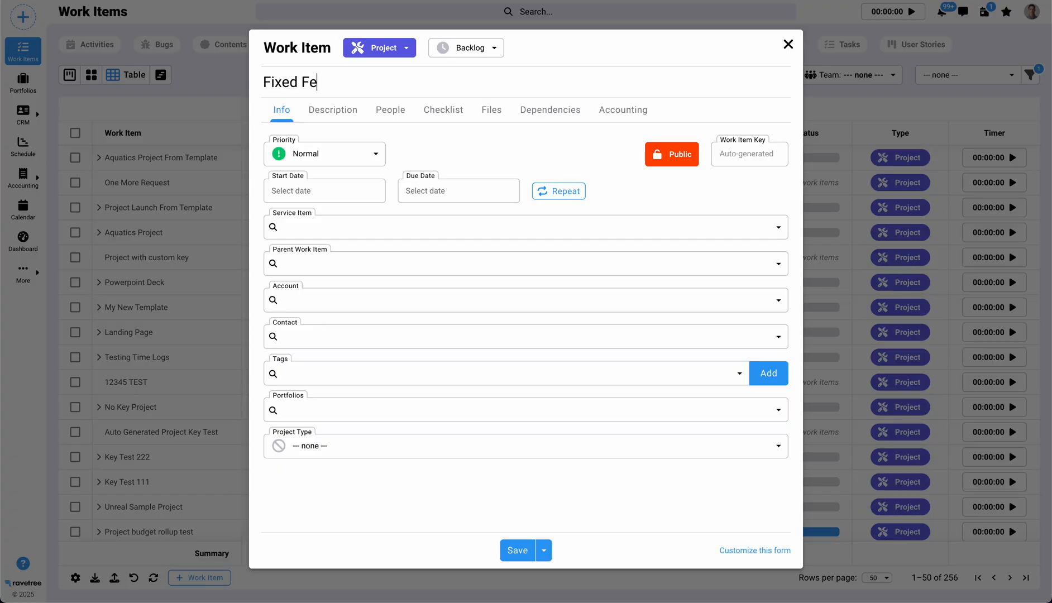
pyautogui.write('e Project Test')
pyautogui.click(625, 114)
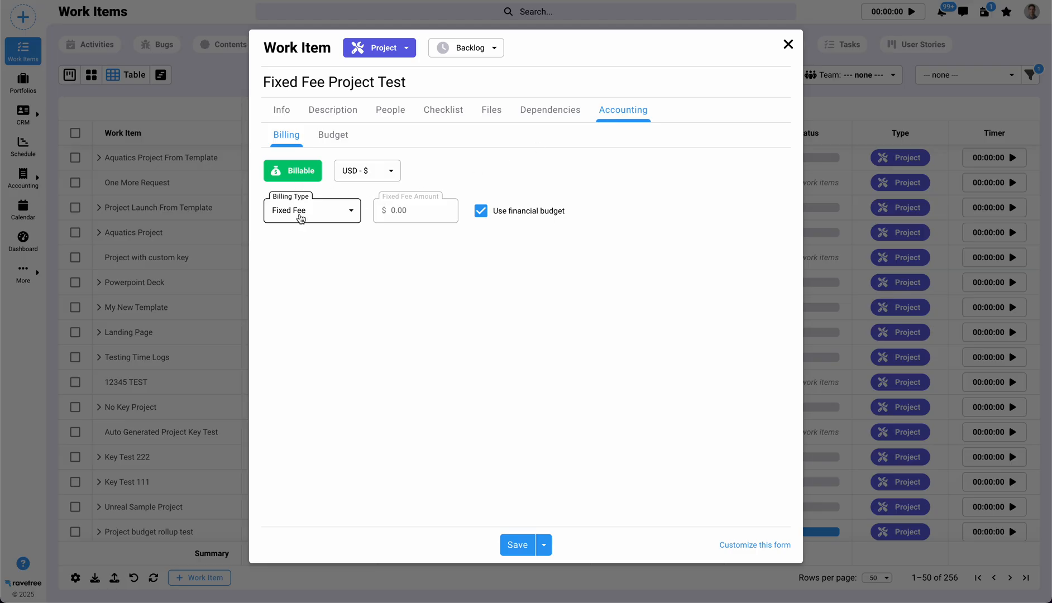
# Step: Try a manual fixed fee amount of $50,000.00 instead of the financial budget, and switch back to using the financial budget
pyautogui.click(483, 215)
pyautogui.click(425, 210)
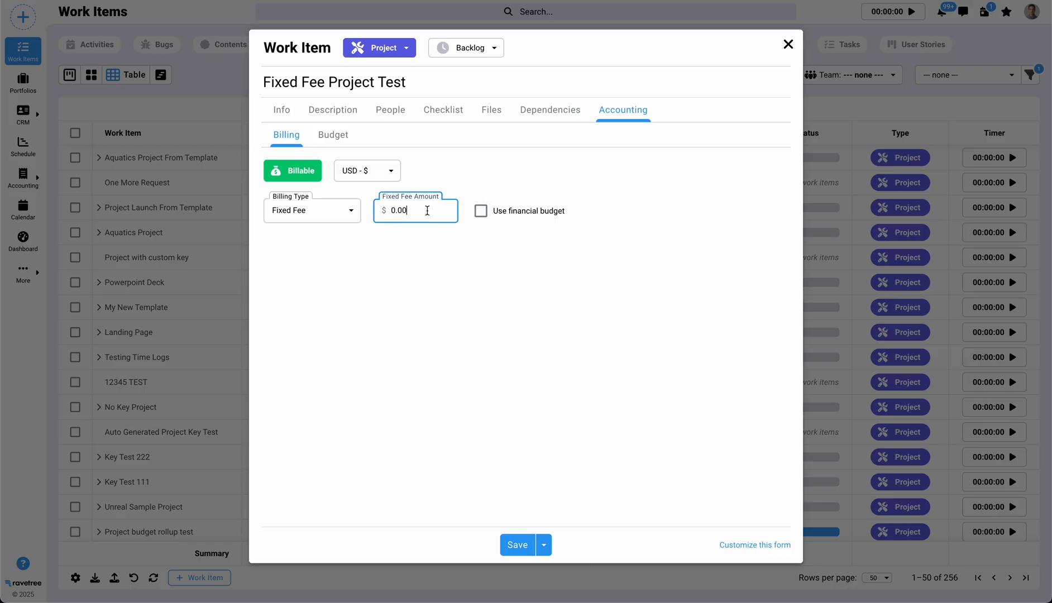
pyautogui.write('500')
pyautogui.click(439, 249)
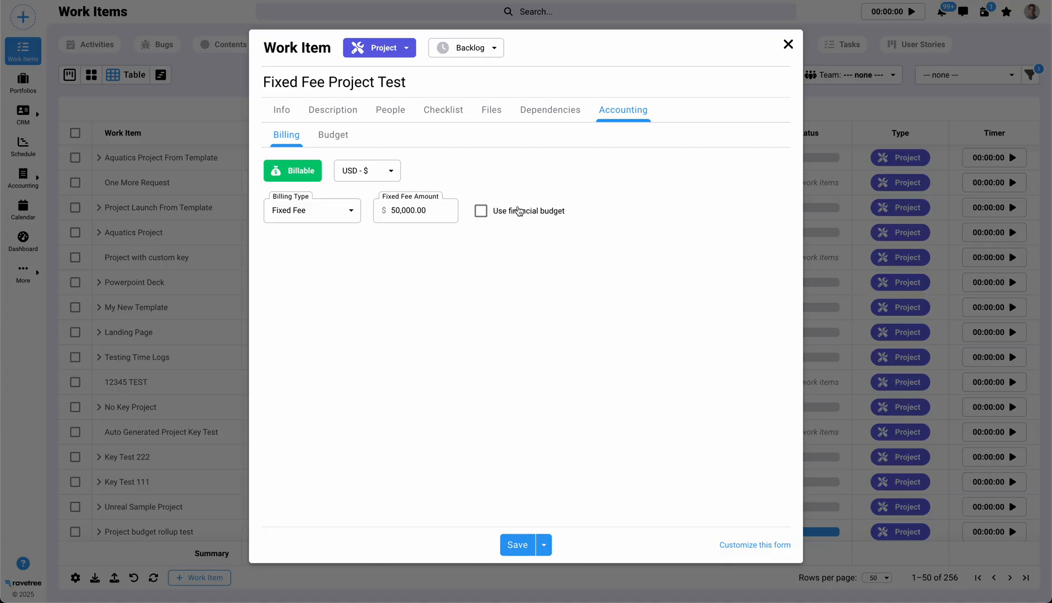
pyautogui.click(481, 212)
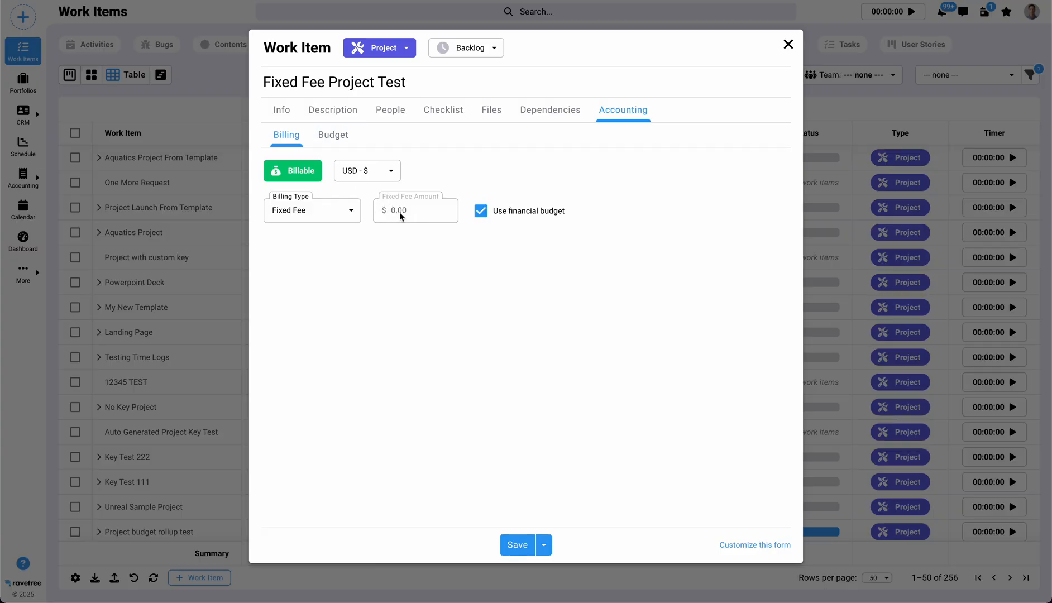
# Step: Set the project's fixed labor budget to $25,000.00 and its fixed expense budget to $8,000.00
pyautogui.click(335, 139)
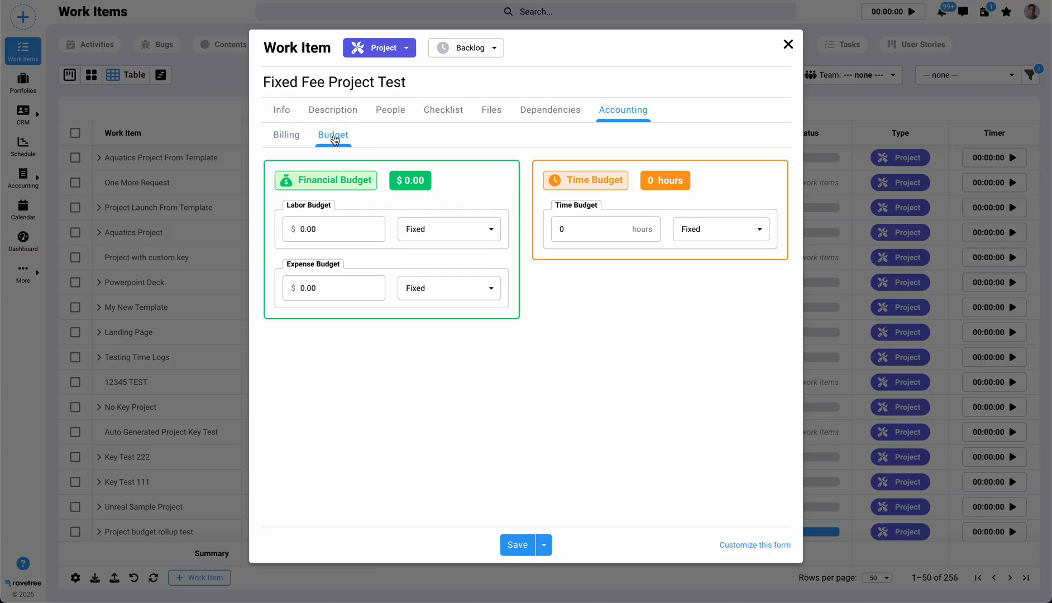
pyautogui.click(313, 230)
pyautogui.moveTo(302, 179); pyautogui.dragTo(372, 180)
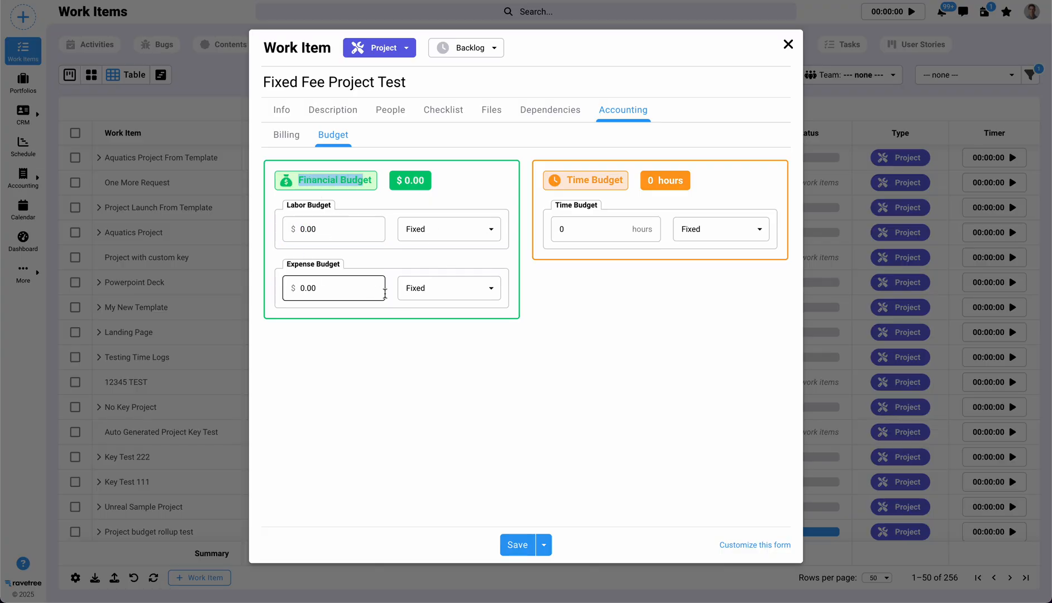
pyautogui.click(387, 379)
pyautogui.click(320, 230)
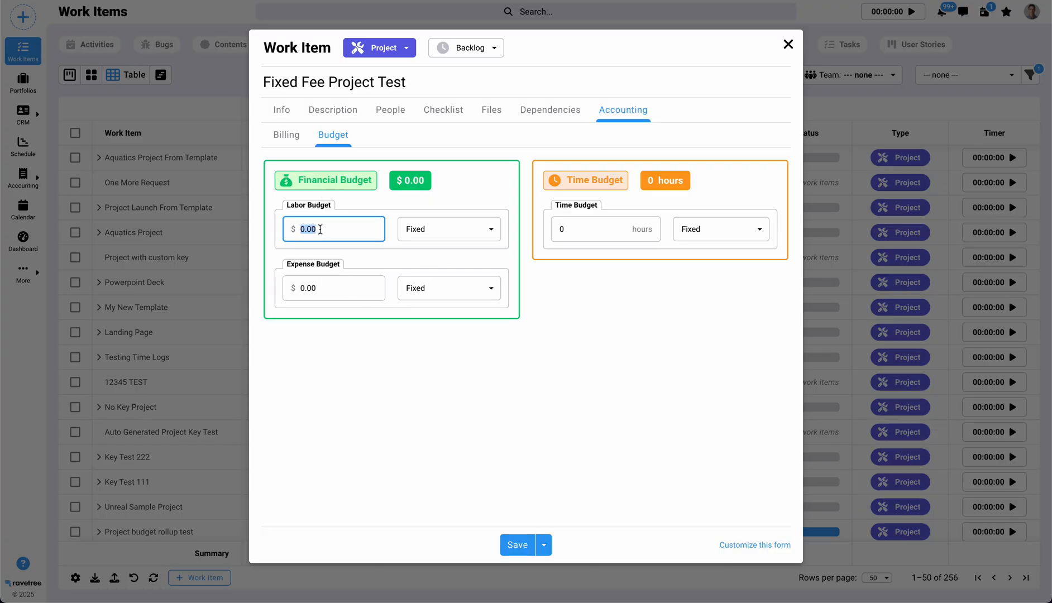
pyautogui.write('250000')
pyautogui.click(315, 288)
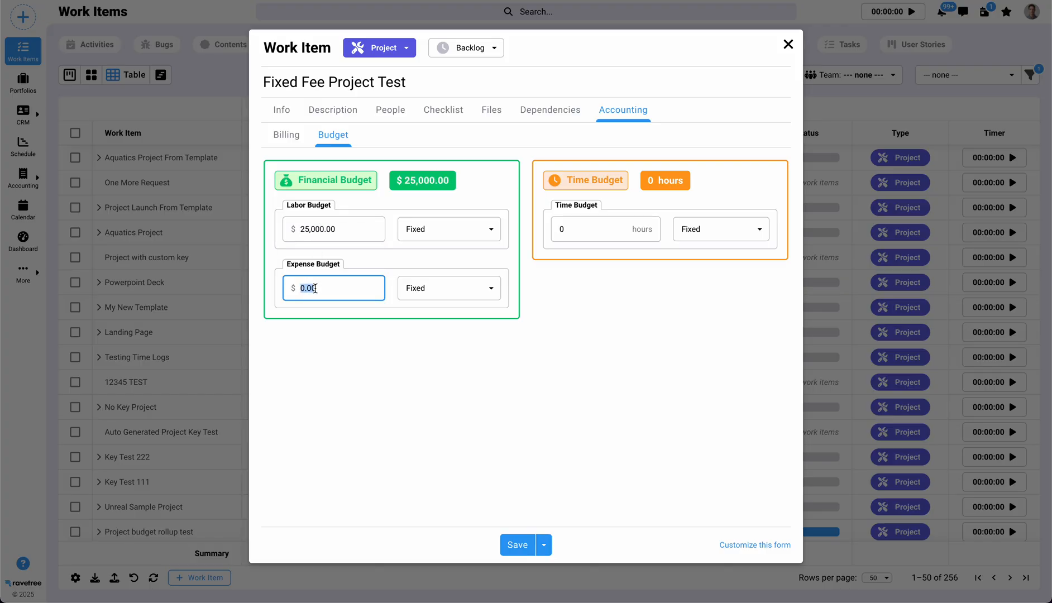
pyautogui.write('8000')
pyautogui.click(429, 359)
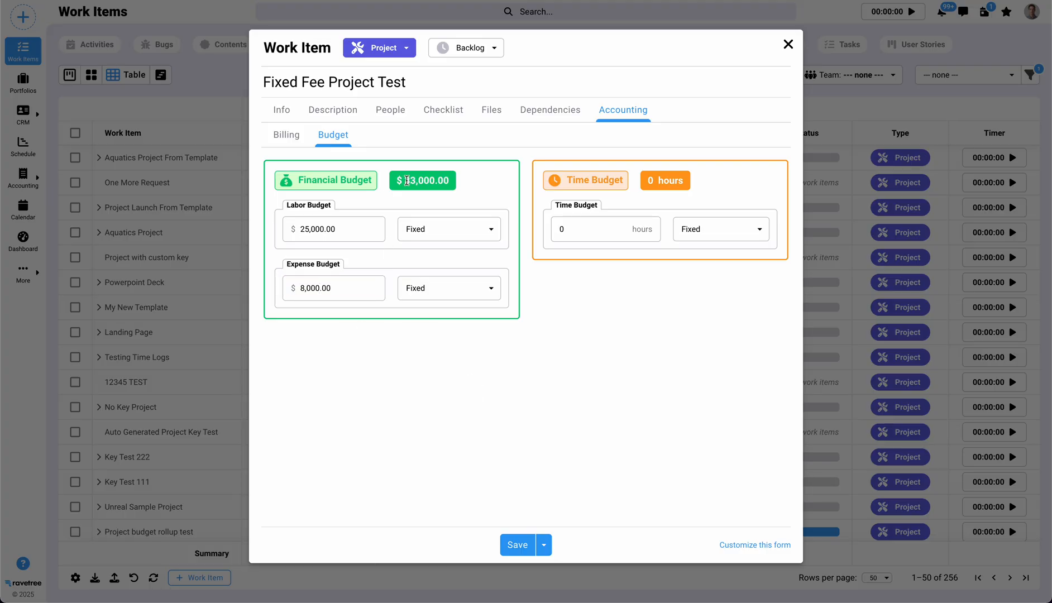
# Step: Compare the financial budget total with the fixed fee amount in the billing settings
pyautogui.moveTo(403, 181); pyautogui.dragTo(461, 184)
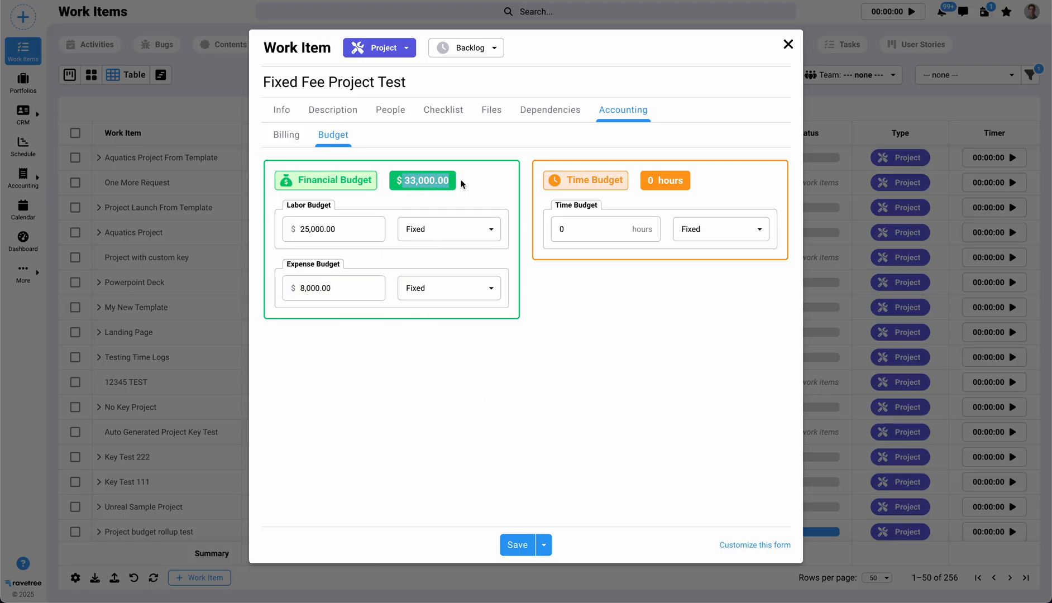
pyautogui.click(382, 142)
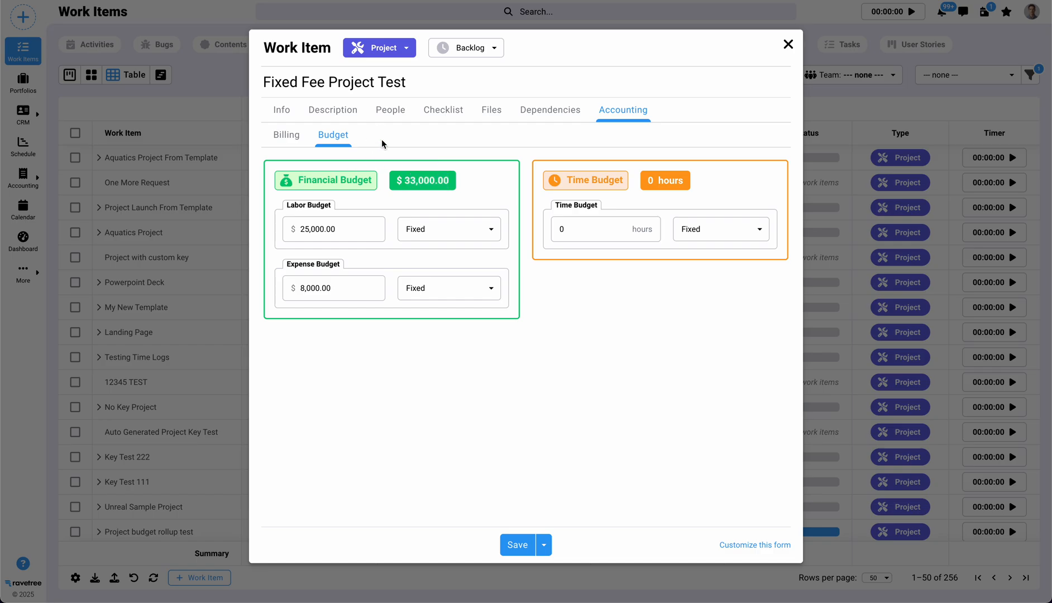
pyautogui.click(285, 139)
pyautogui.moveTo(425, 216); pyautogui.dragTo(389, 213)
pyautogui.click(417, 230)
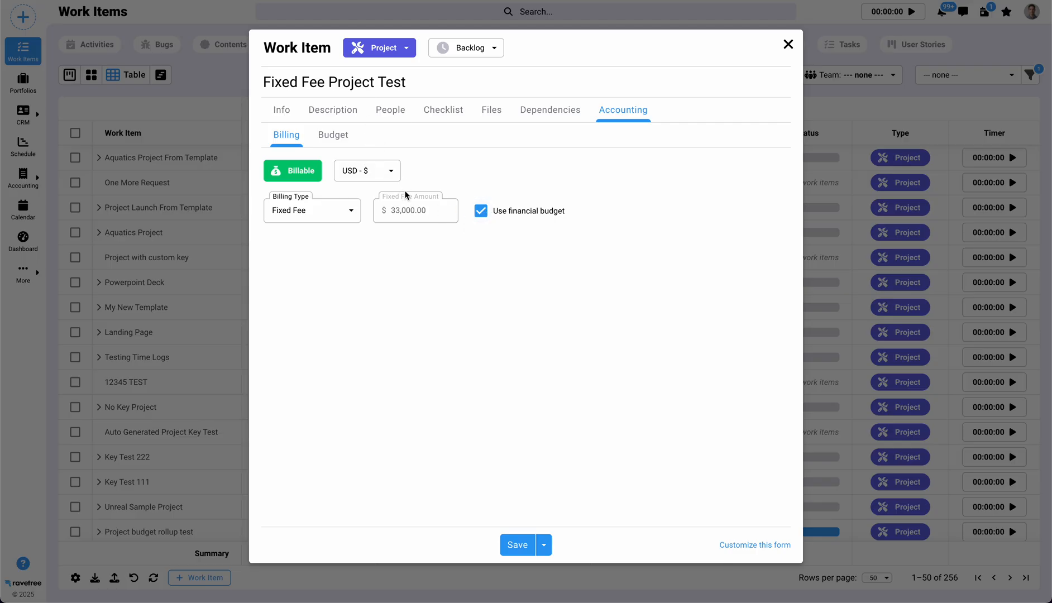
# Step: Change the labor budget to Itemized and budget $1,000.00 for the Designer work role
pyautogui.click(338, 136)
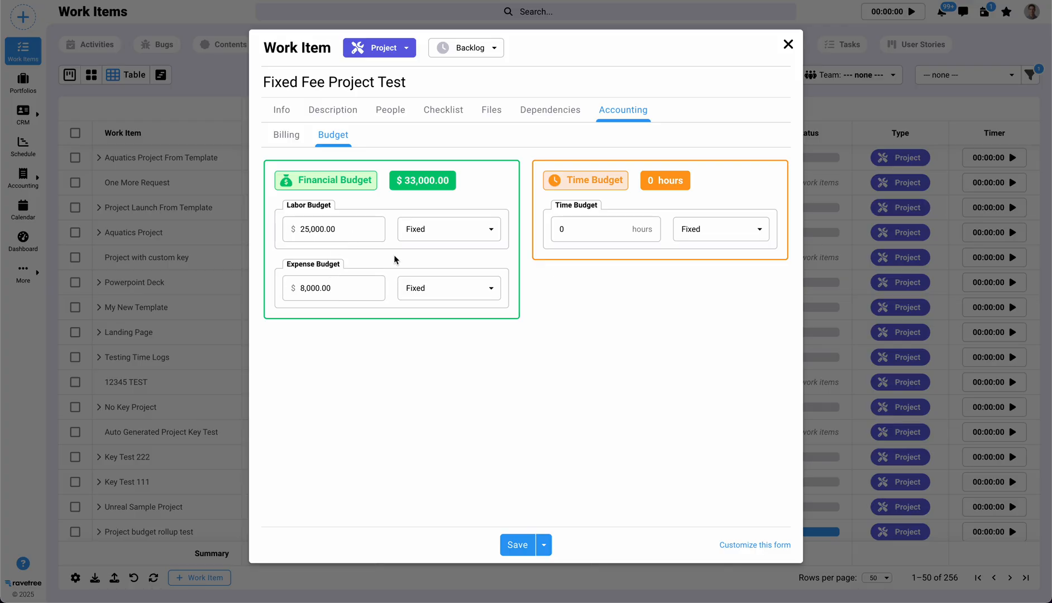
pyautogui.click(439, 232)
pyautogui.click(438, 293)
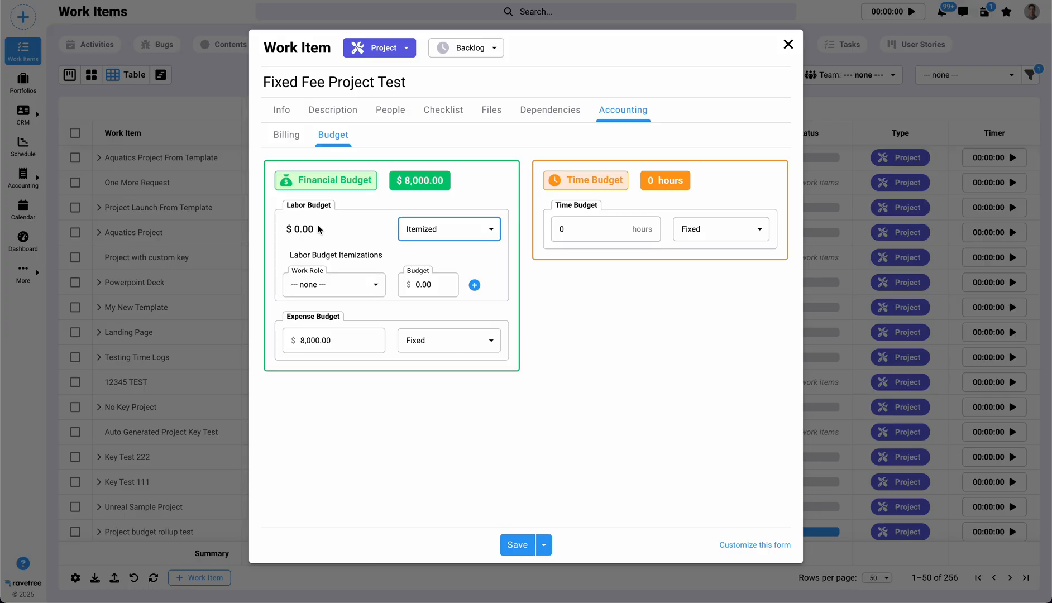
pyautogui.click(333, 287)
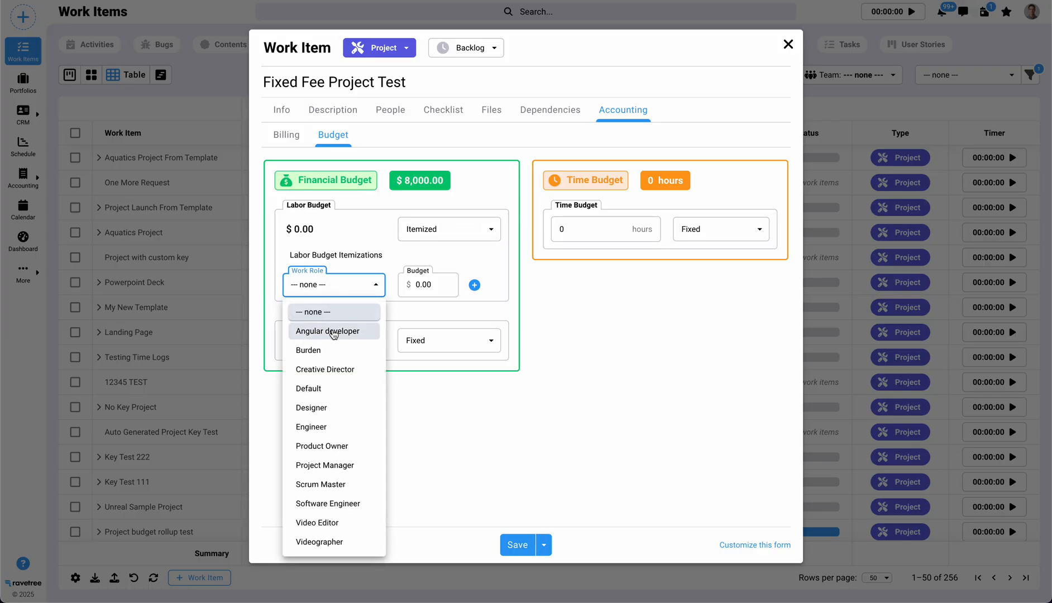
pyautogui.click(337, 408)
pyautogui.click(429, 288)
pyautogui.write('1000')
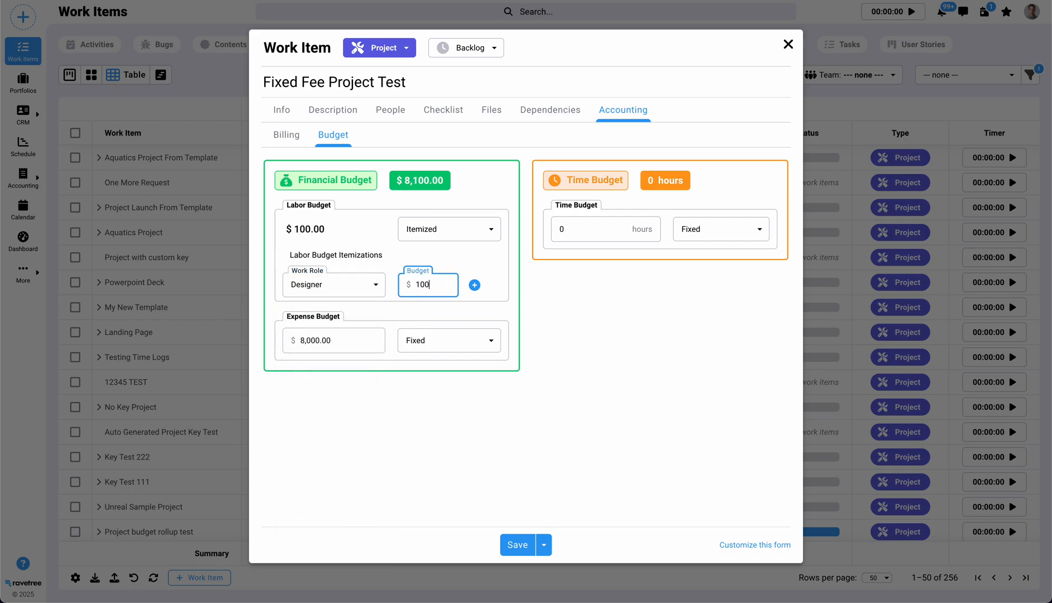
# Step: Add a labor budget line for the Engineer work role with $5,000.00
pyautogui.click(474, 285)
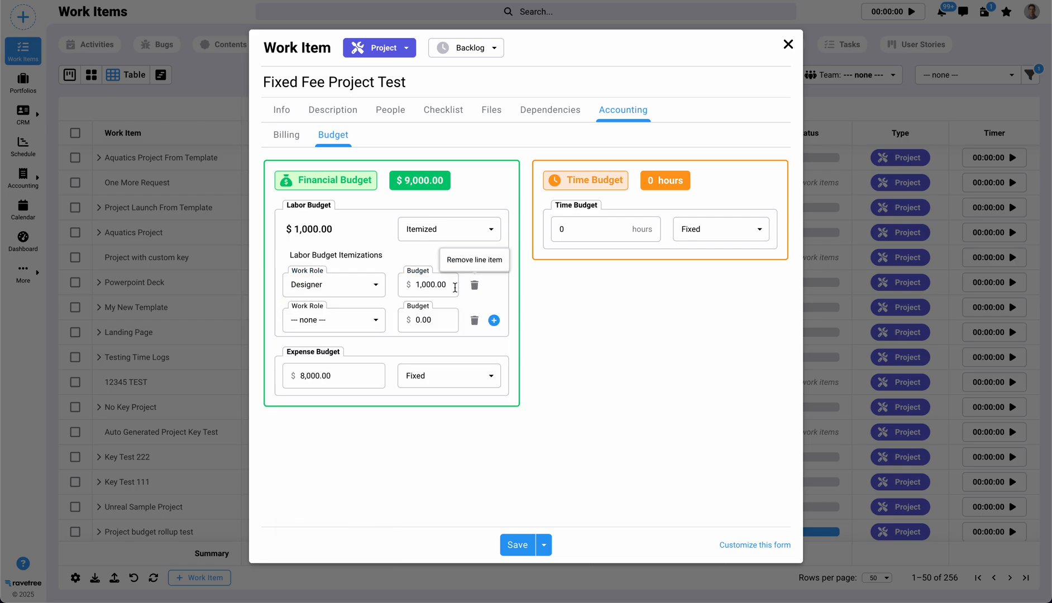
pyautogui.click(366, 322)
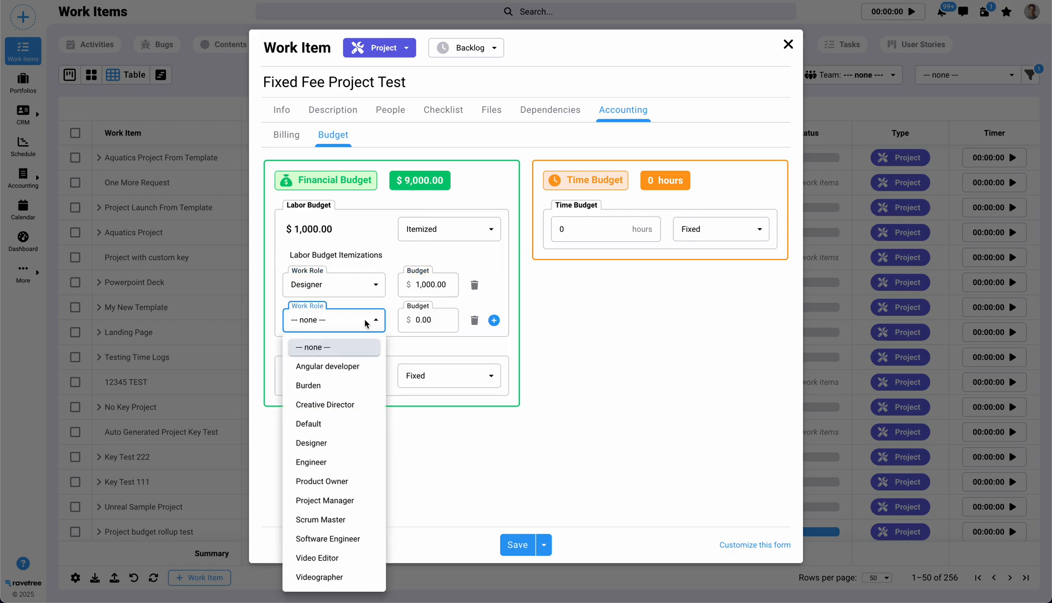
pyautogui.click(335, 462)
pyautogui.click(423, 320)
pyautogui.write('5000')
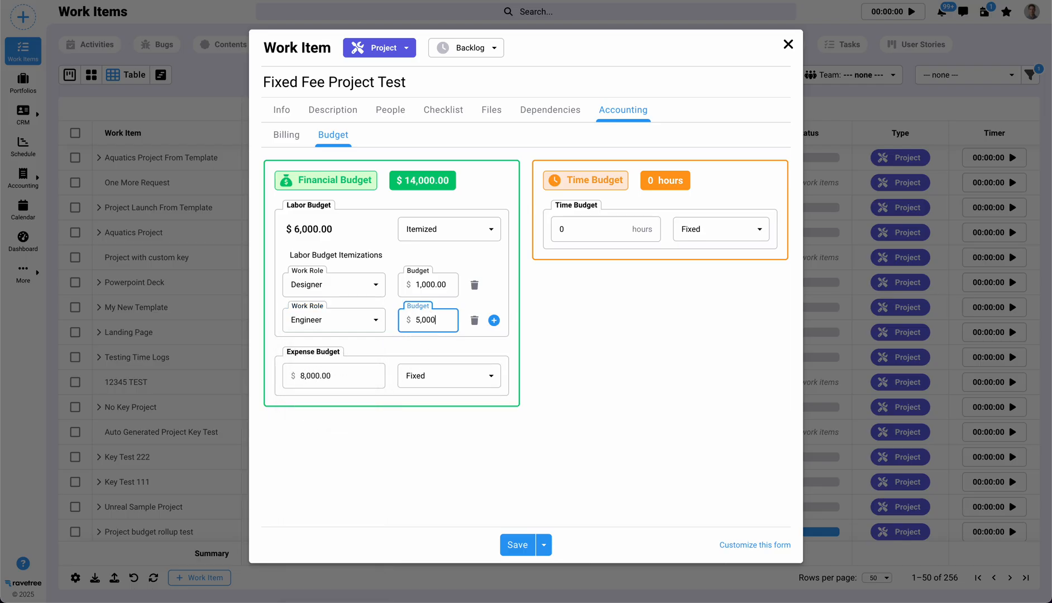
# Step: Add a labor budget line for the Creative Director work role with $2,000.00
pyautogui.click(494, 320)
pyautogui.click(336, 361)
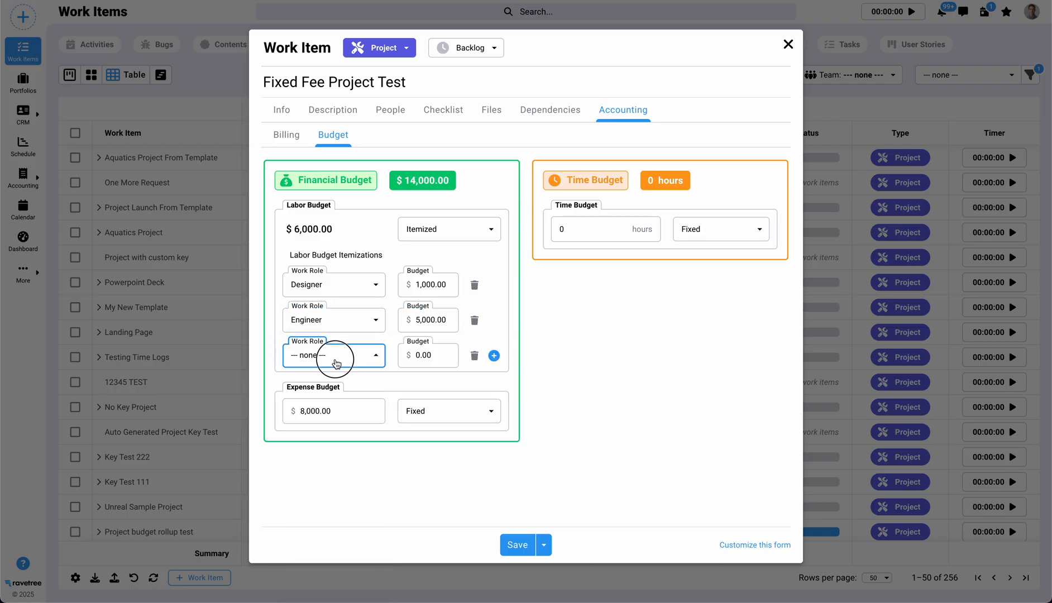
pyautogui.click(341, 406)
pyautogui.click(423, 356)
pyautogui.write('2,000')
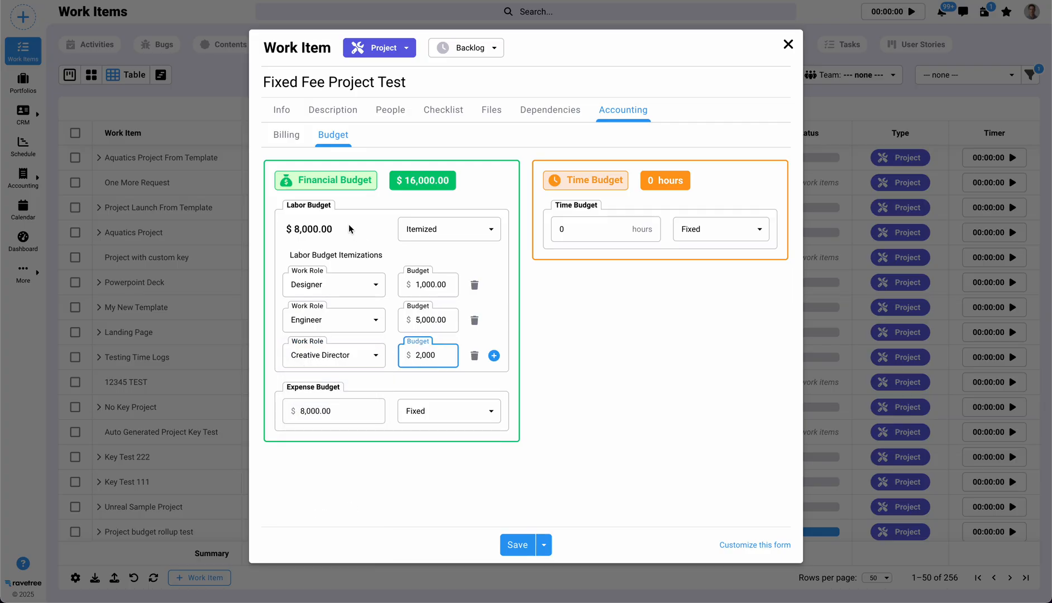
pyautogui.tripleClick(307, 228)
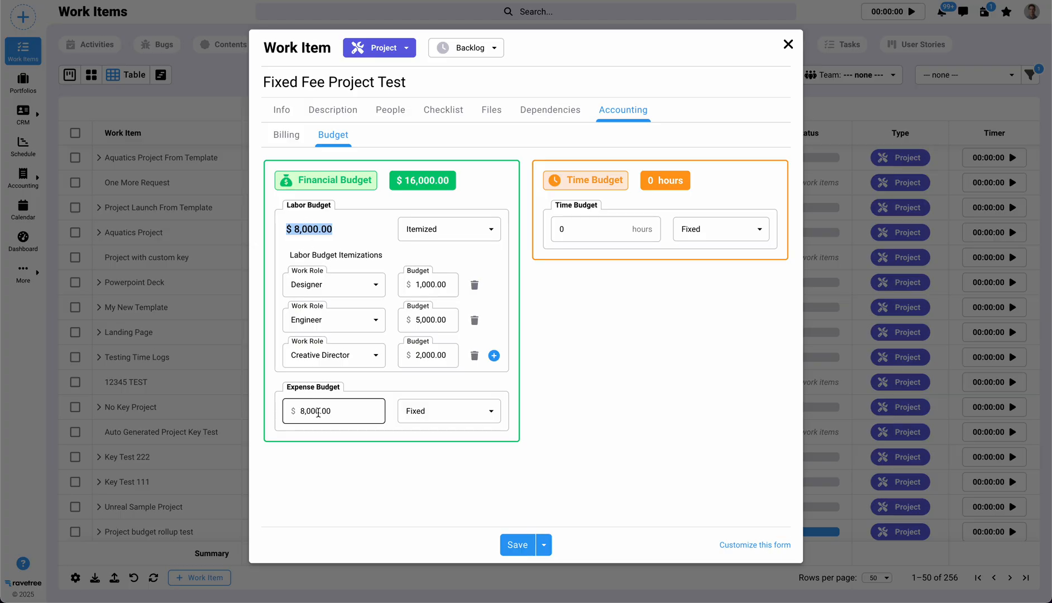
pyautogui.click(420, 455)
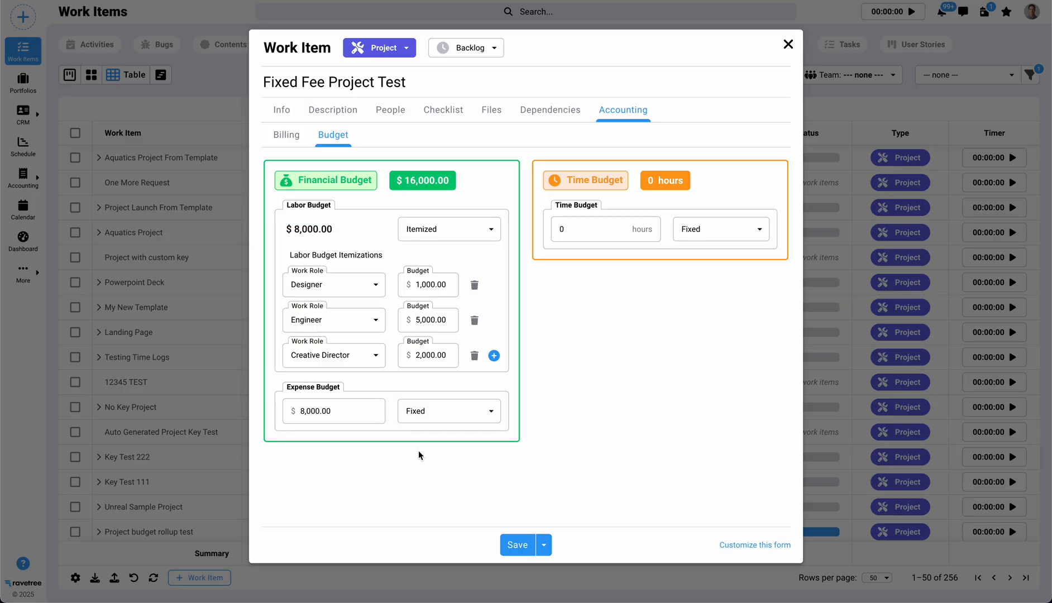
# Step: Change the expense budget to Itemized and budget $500.00 for the Materials category
pyautogui.click(486, 413)
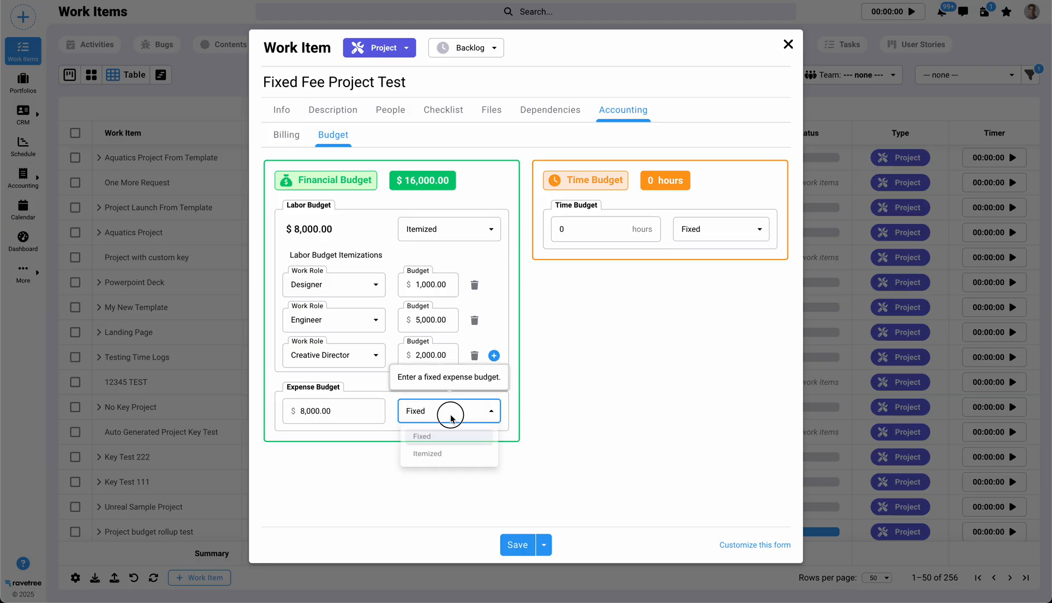
pyautogui.click(446, 457)
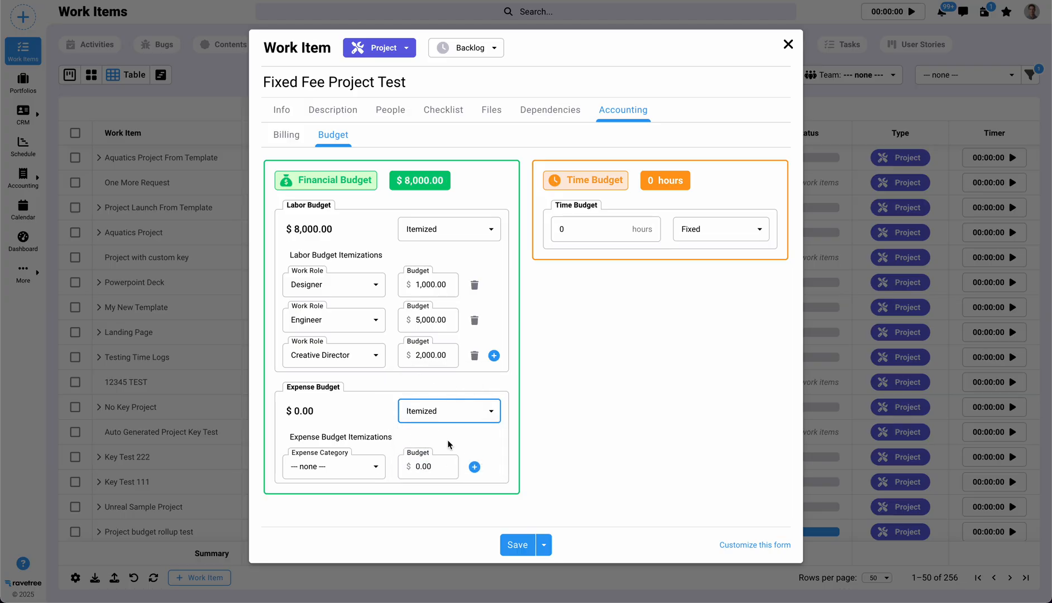
pyautogui.click(369, 467)
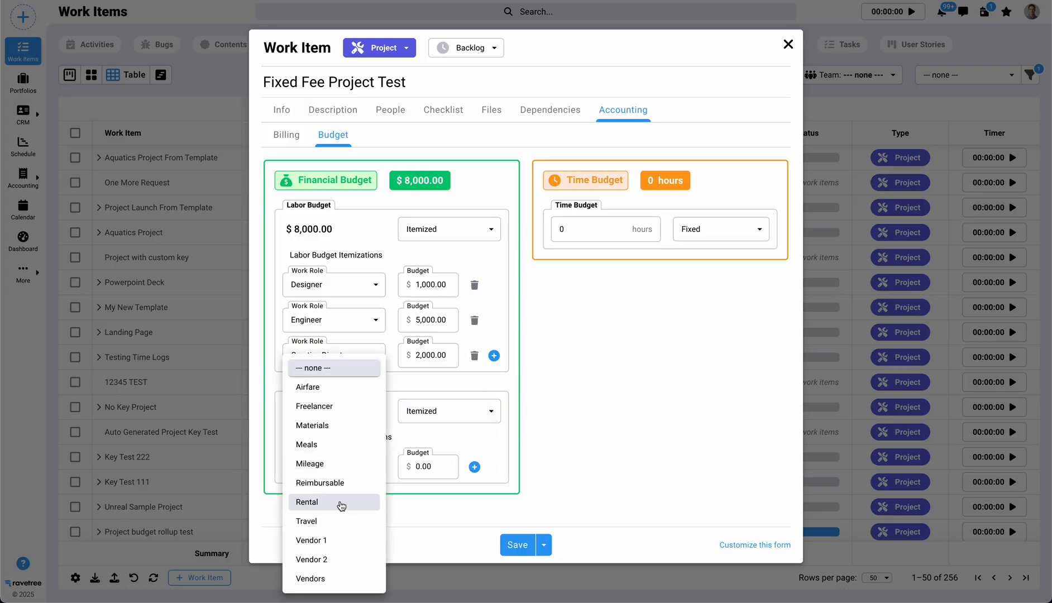
pyautogui.click(323, 429)
pyautogui.click(422, 462)
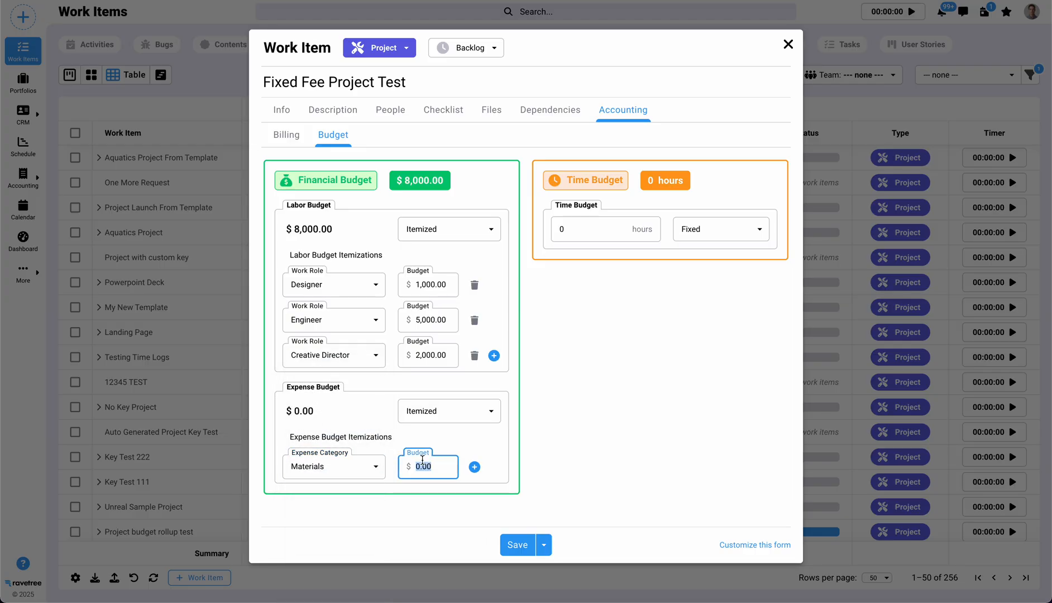
pyautogui.write('500')
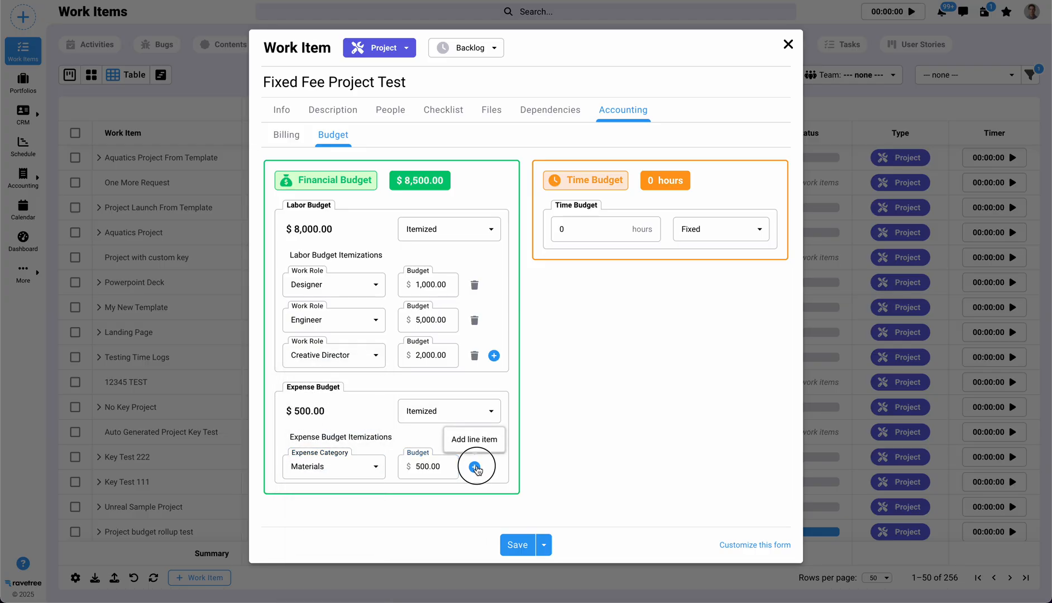
# Step: Add an expense budget line for the Meals category with $250.00
pyautogui.click(475, 466)
pyautogui.click(352, 503)
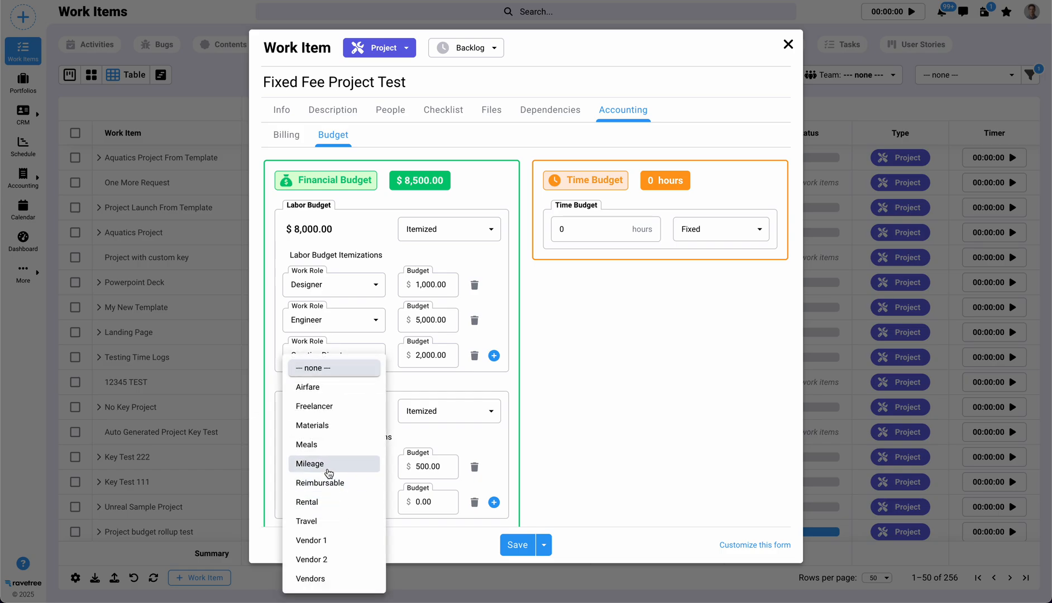
pyautogui.click(329, 447)
pyautogui.click(425, 501)
pyautogui.write('250')
pyautogui.click(643, 453)
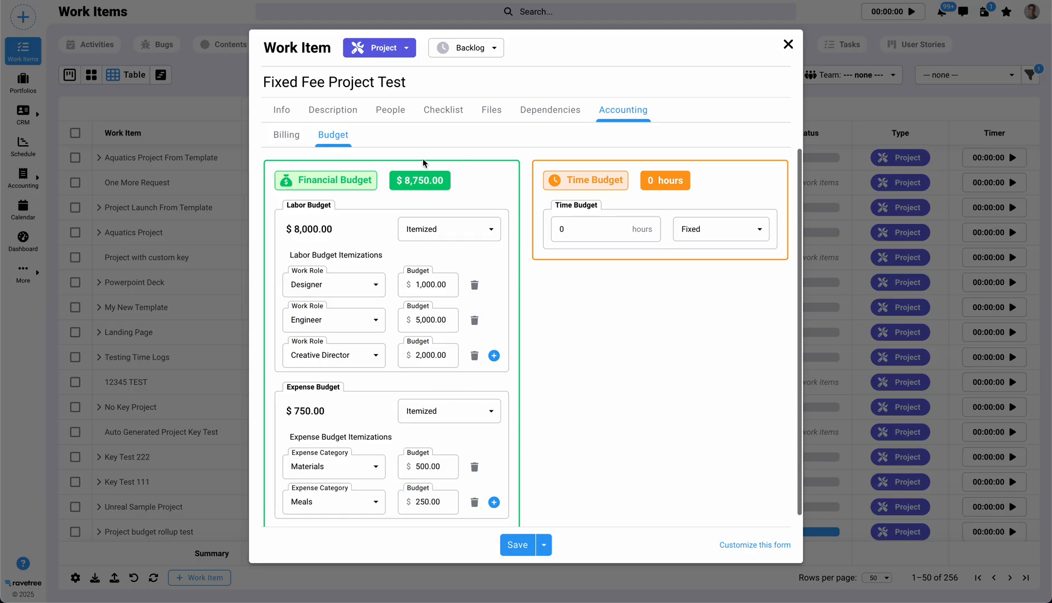
# Step: Check the billing settings' fixed fee amount against the itemized financial budget total, and return to the budget
pyautogui.moveTo(403, 180); pyautogui.dragTo(467, 188)
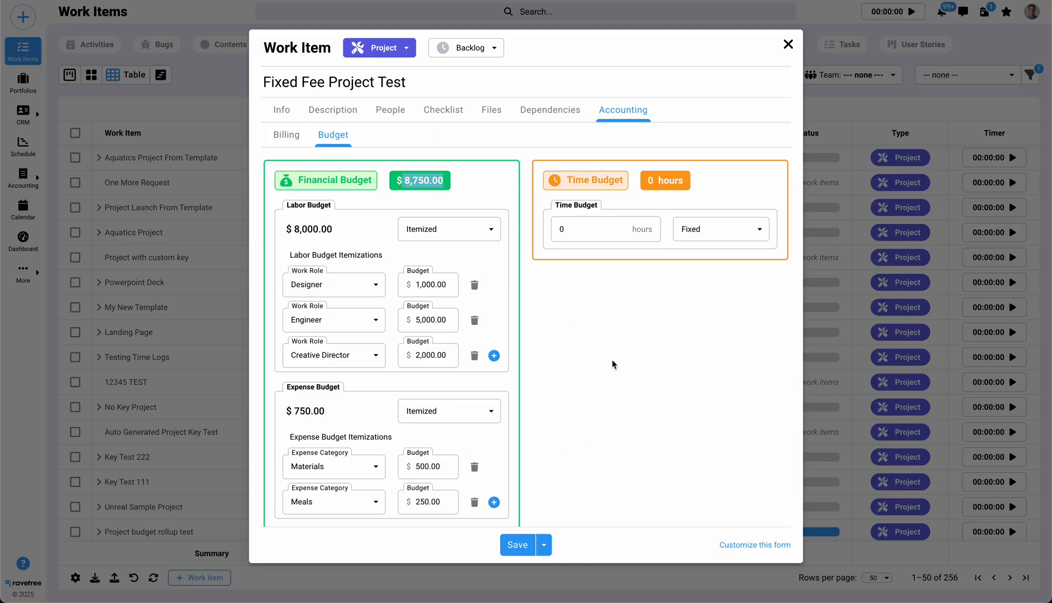
pyautogui.click(287, 135)
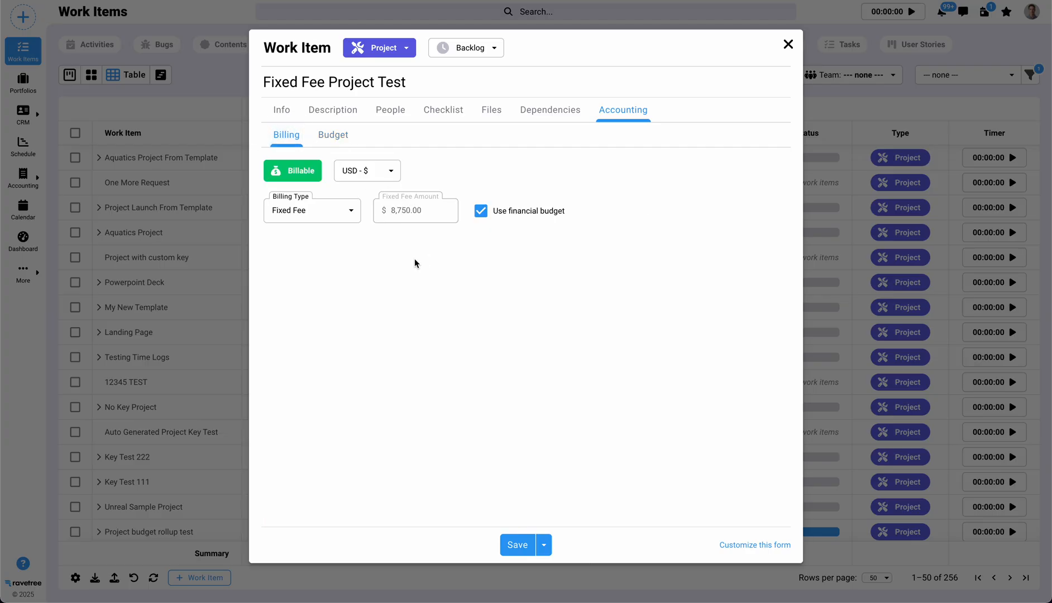
pyautogui.click(336, 138)
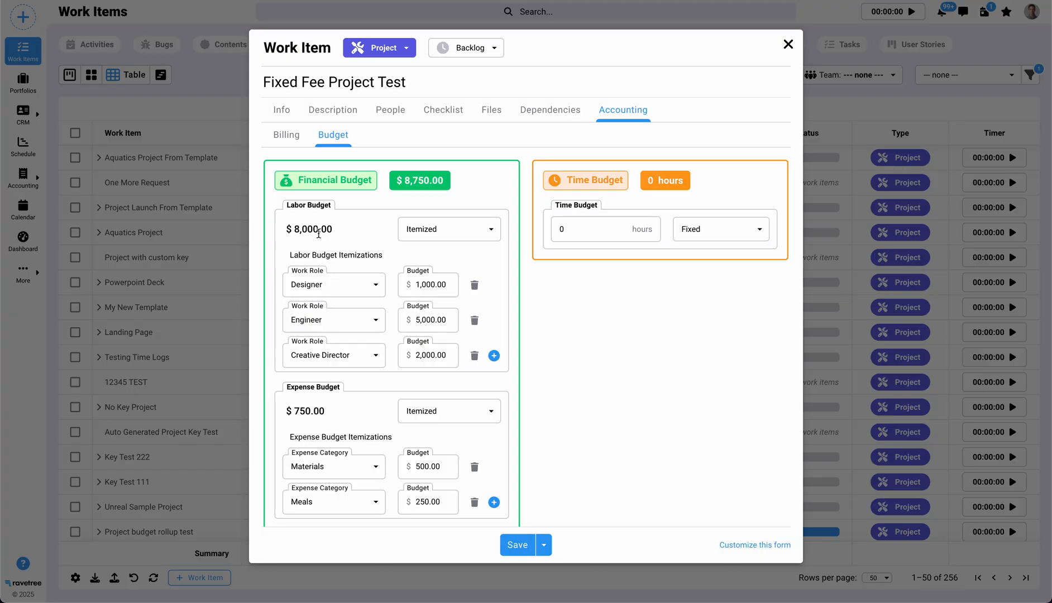
# Step: Switch the expense budget from Itemized to Fixed and the labor budget to Calculated
pyautogui.click(451, 422)
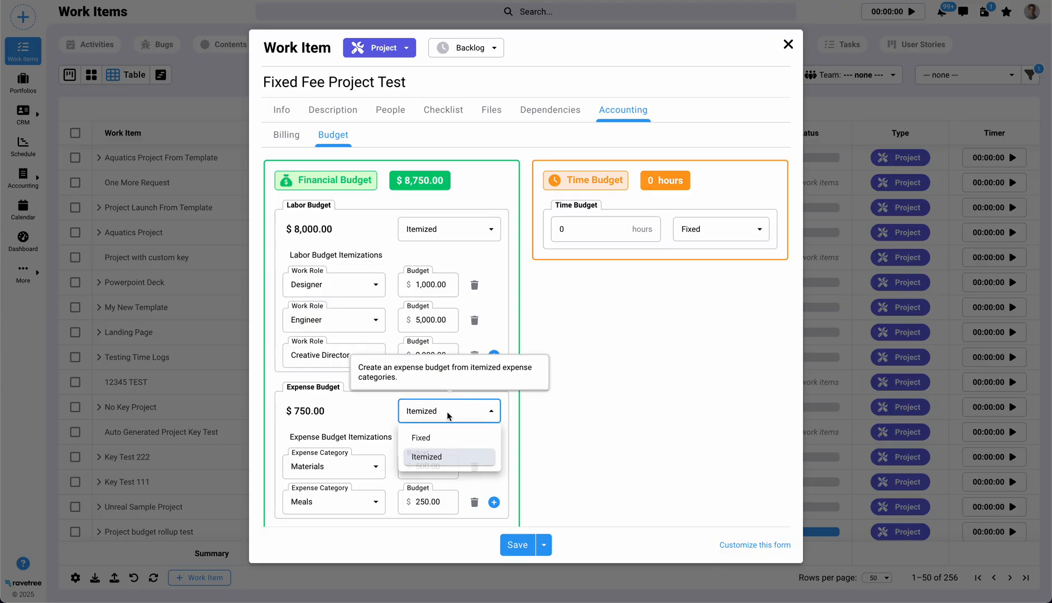
pyautogui.click(432, 436)
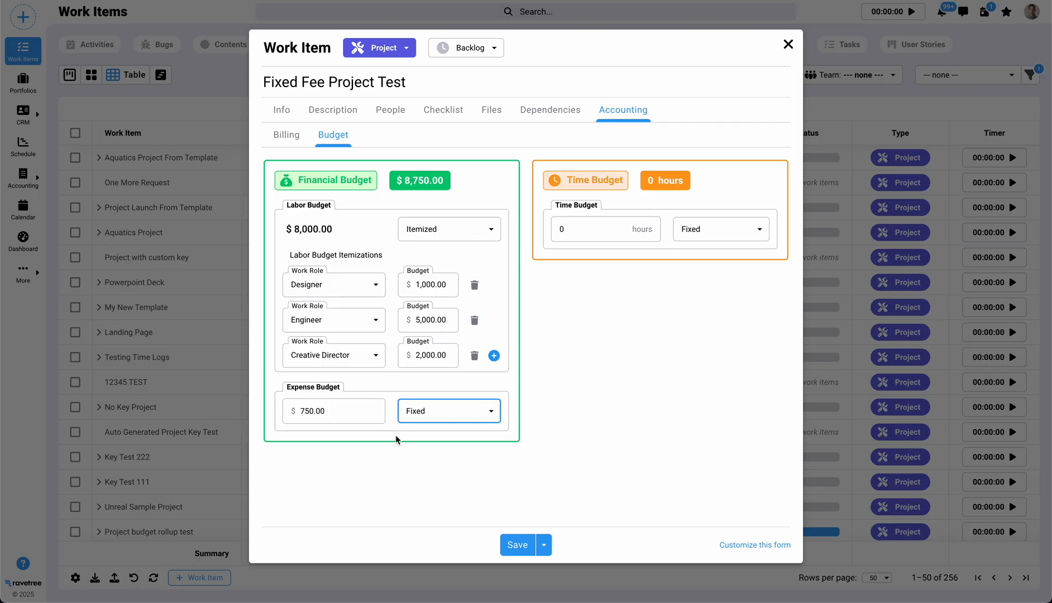
pyautogui.click(445, 237)
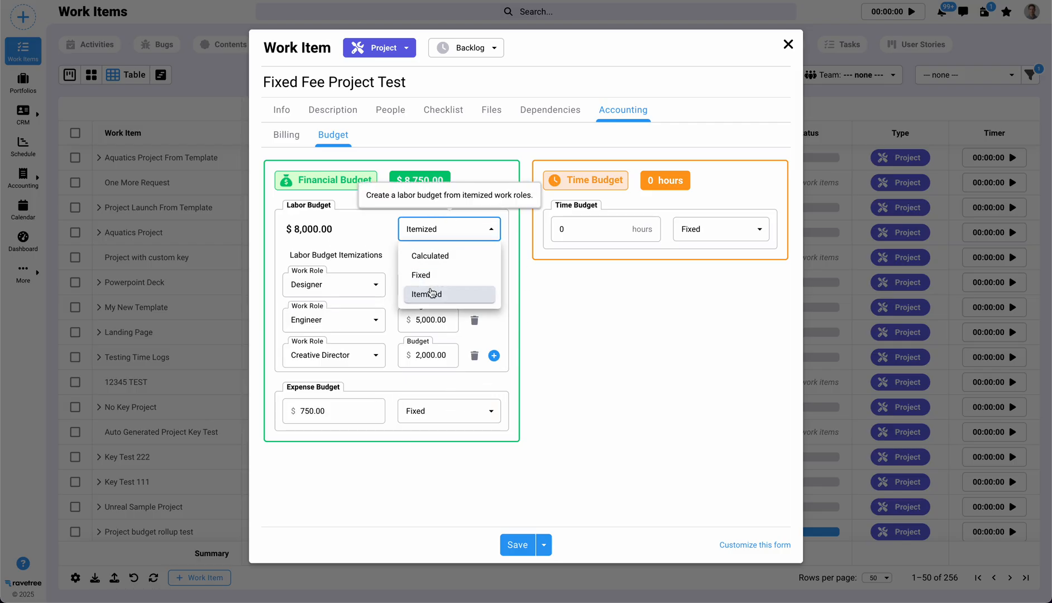
pyautogui.click(447, 257)
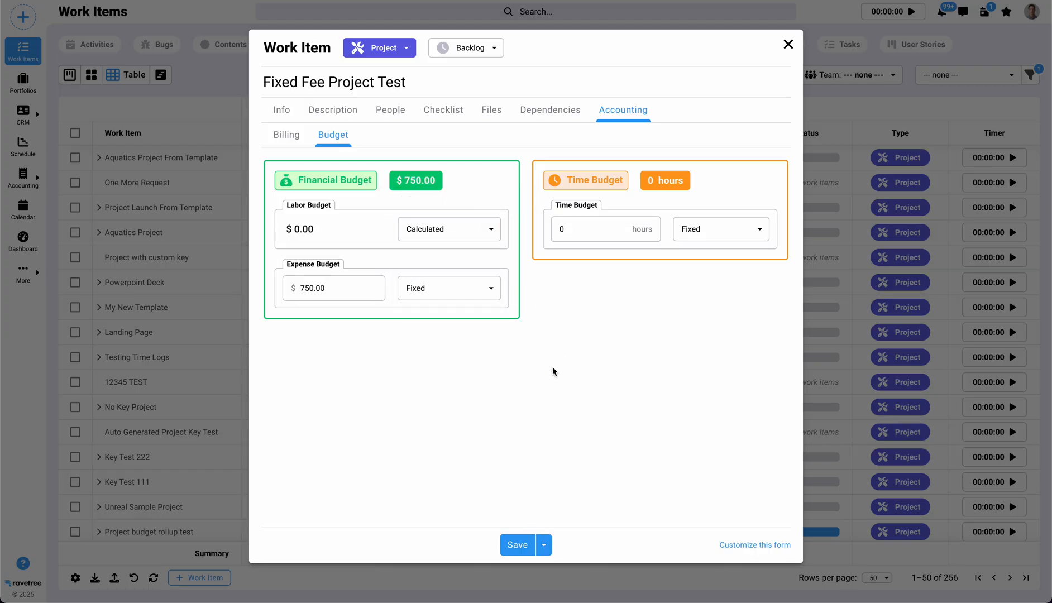
pyautogui.moveTo(452, 233)
# Step: Give the project's existing assignee the Designer work role, a 10-hour time estimate and Work Role as the bill rate source
pyautogui.click(388, 114)
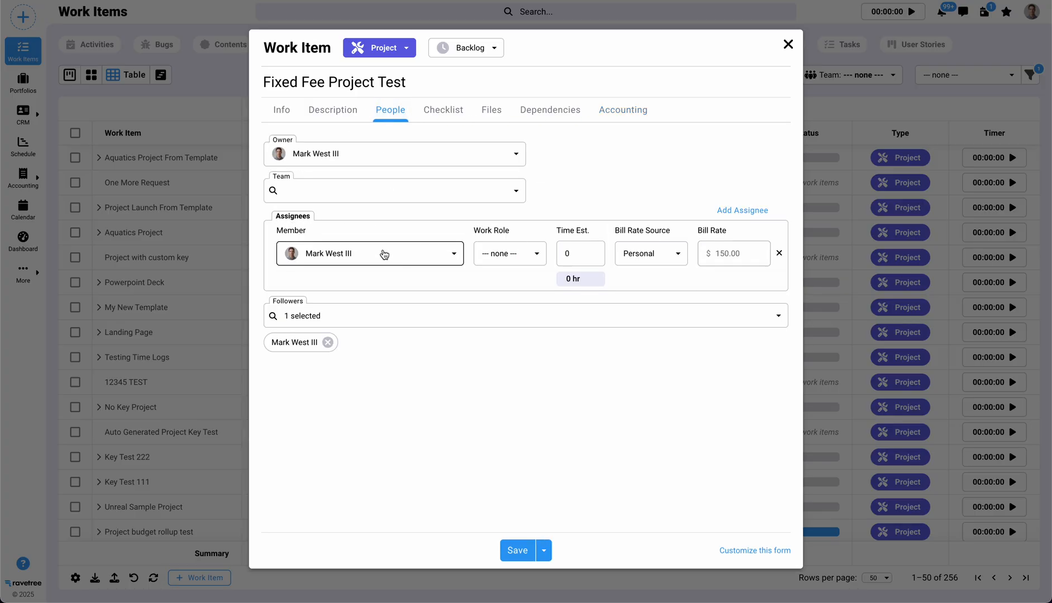
pyautogui.click(525, 255)
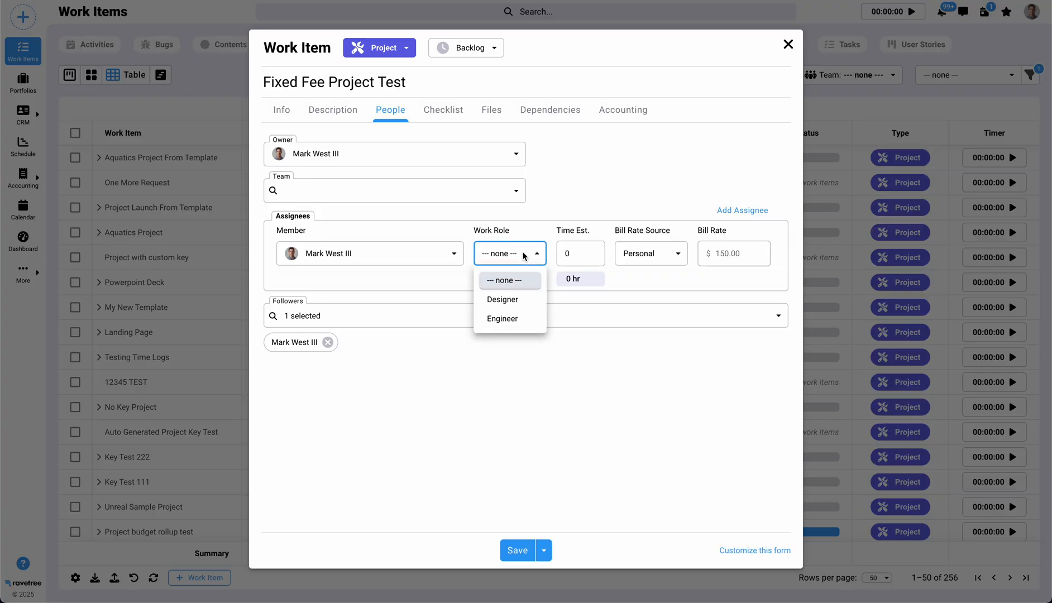
pyautogui.click(515, 300)
pyautogui.click(569, 255)
pyautogui.write('10')
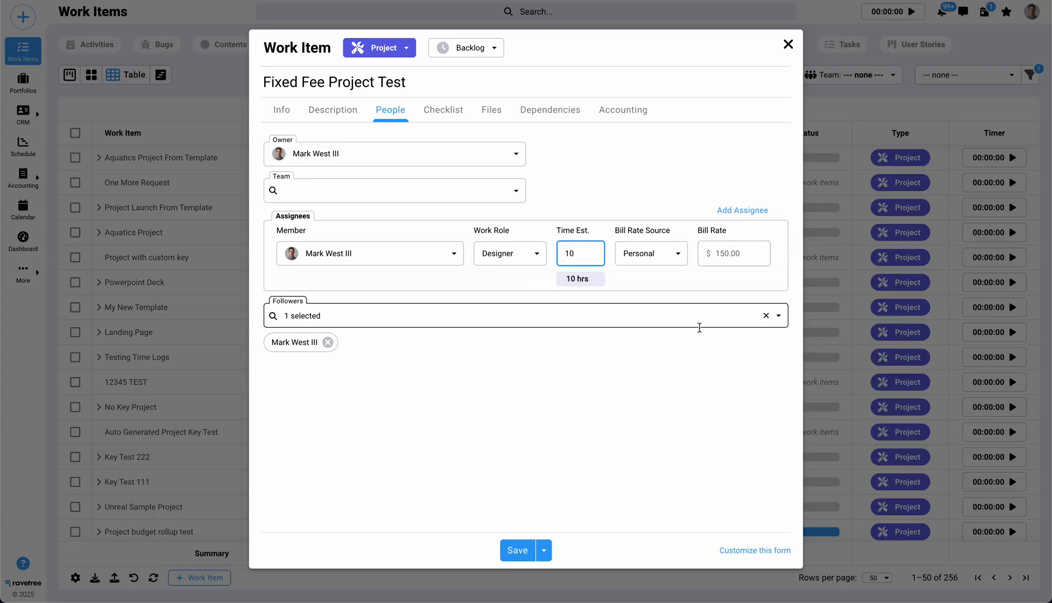
pyautogui.click(673, 260)
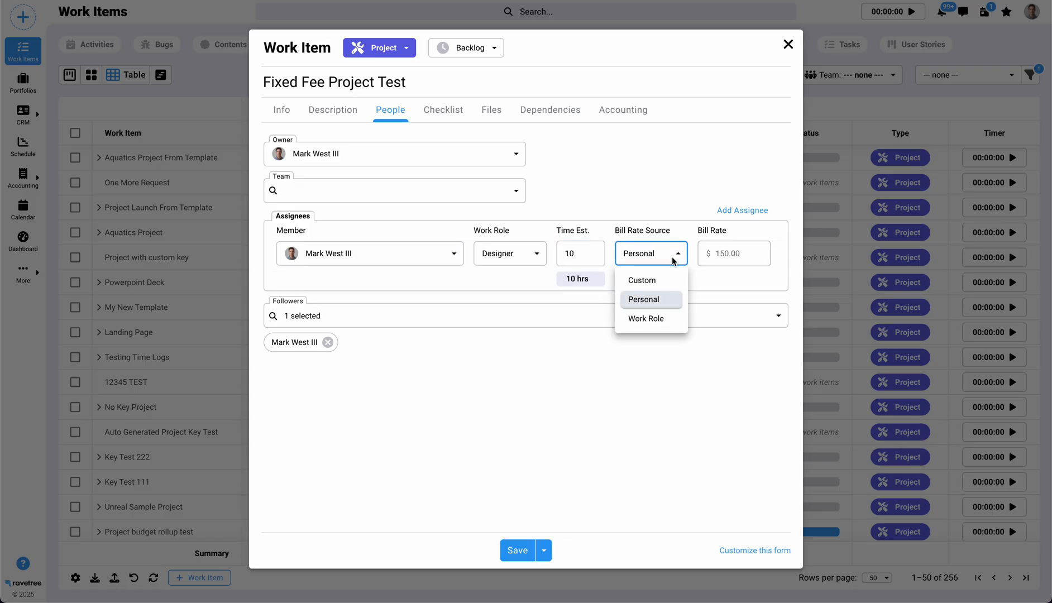
pyautogui.click(659, 318)
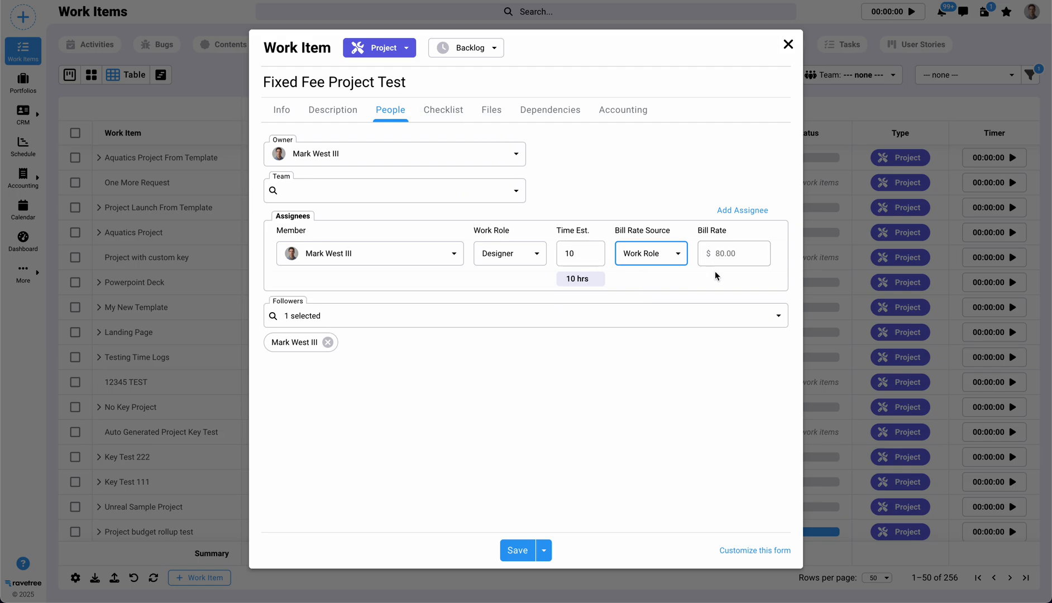
# Step: Check the fixed fee amount and the calculated labor budget in the accounting settings, and return to the assignees
pyautogui.click(617, 113)
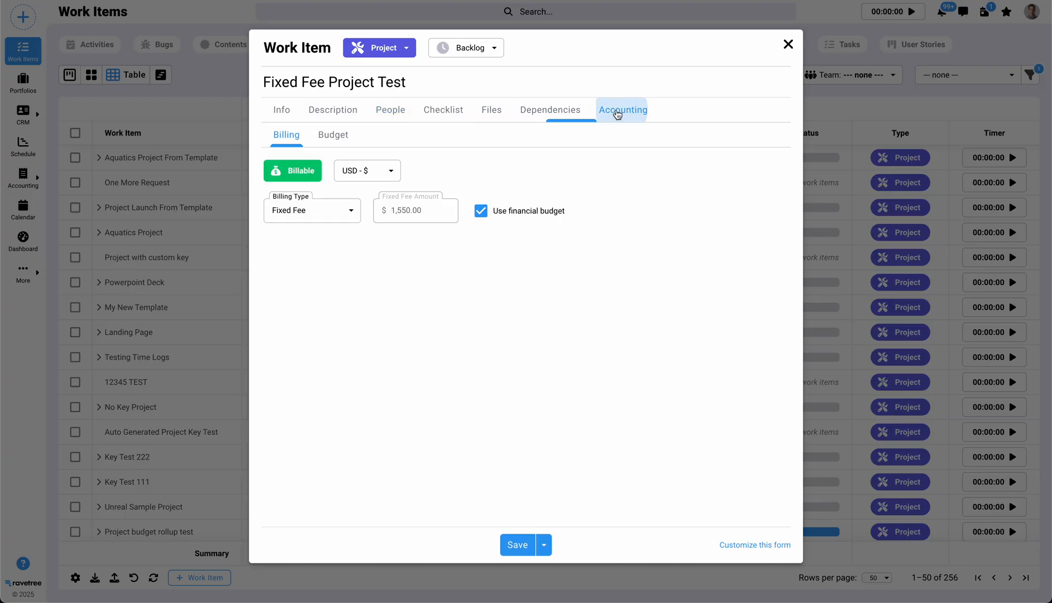
pyautogui.click(335, 142)
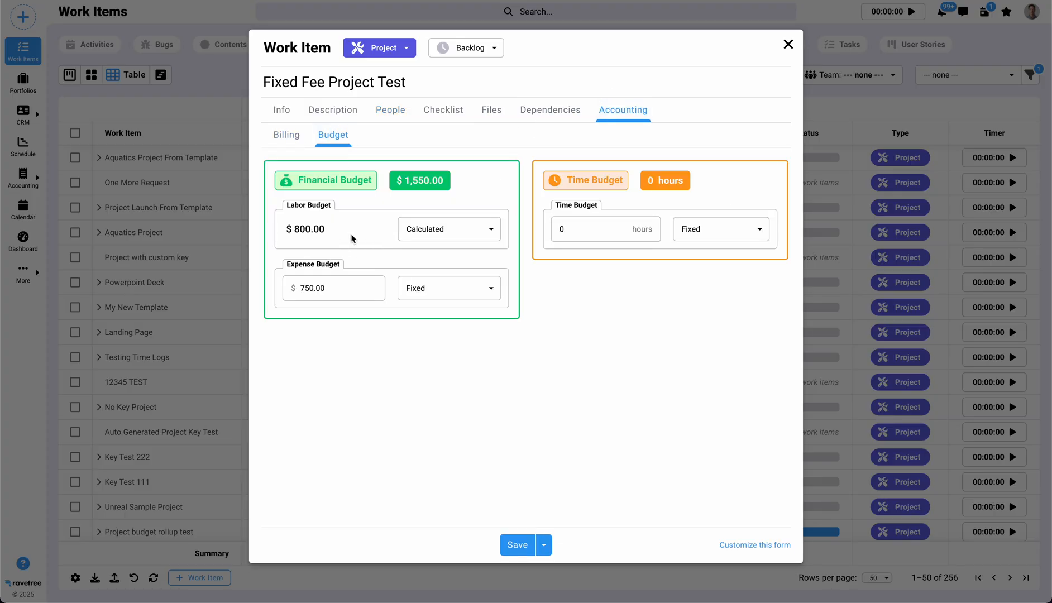
pyautogui.click(395, 112)
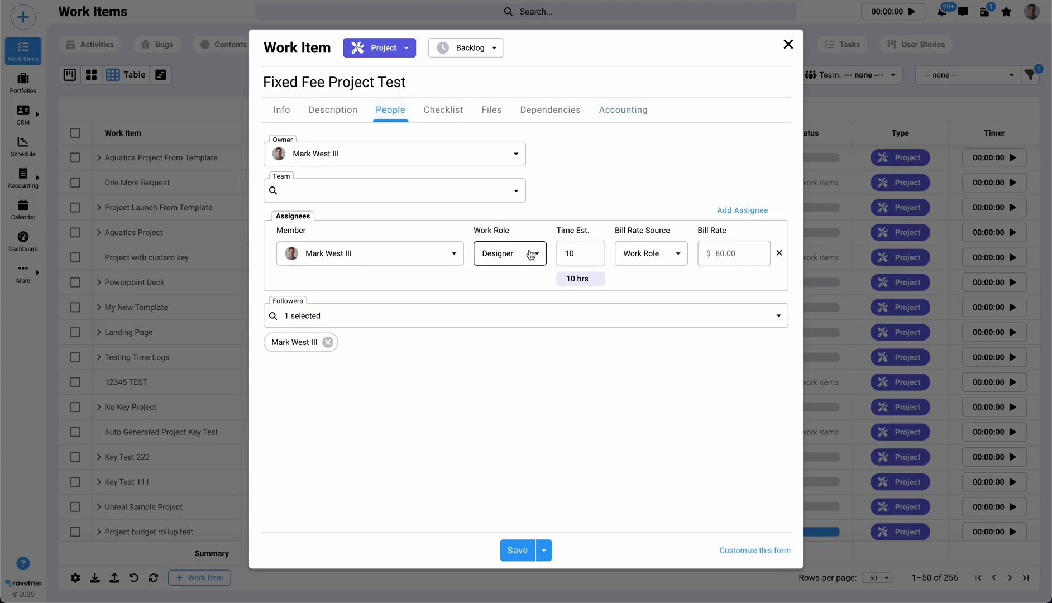
# Step: Add a second team member as assignee with the Software Engineer work role and a 10-hour time estimate
pyautogui.click(746, 209)
pyautogui.click(400, 292)
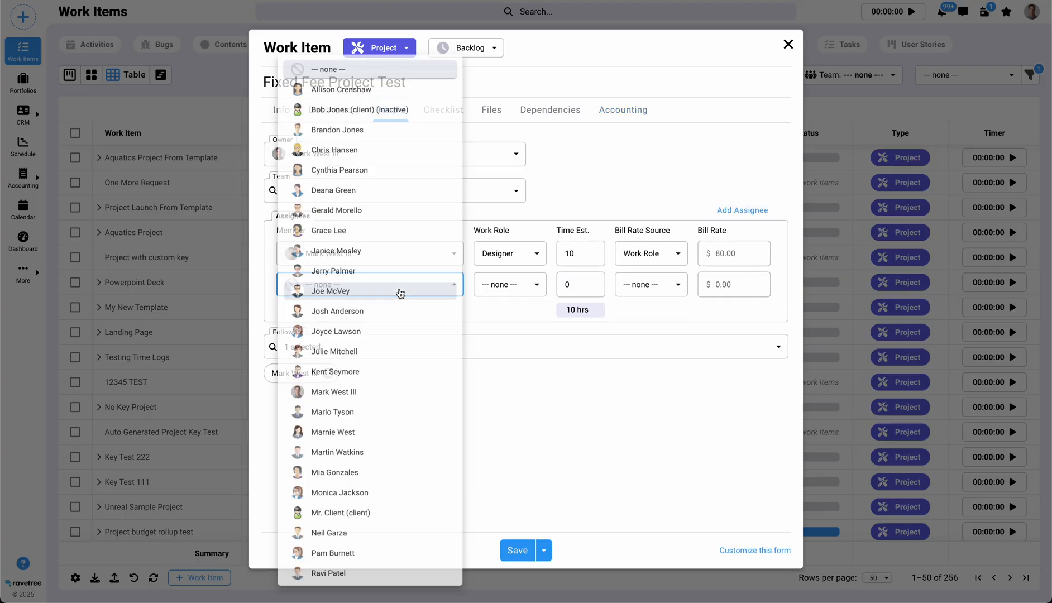
pyautogui.click(380, 331)
pyautogui.click(522, 285)
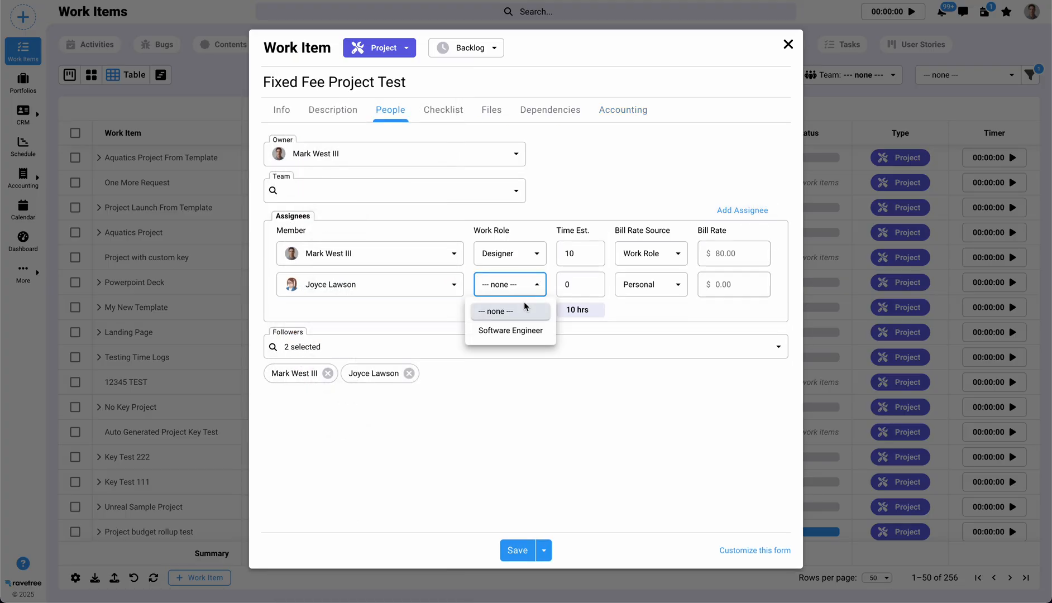
pyautogui.click(512, 329)
pyautogui.click(571, 283)
pyautogui.doubleClick(580, 285)
pyautogui.write('10')
pyautogui.click(695, 308)
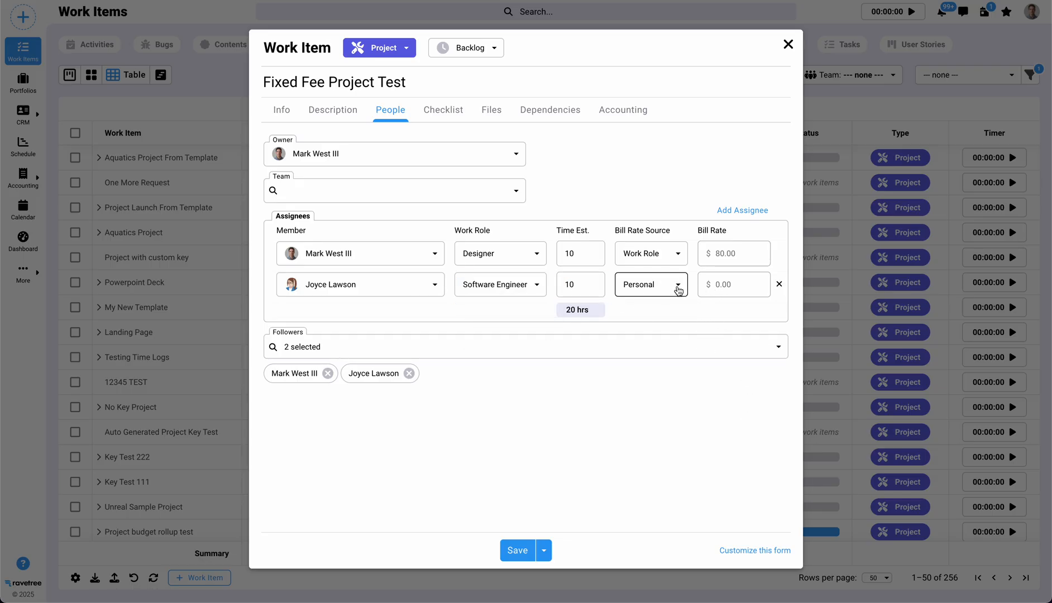
# Step: Set the second assignee's bill rate source to Work Role
pyautogui.click(676, 287)
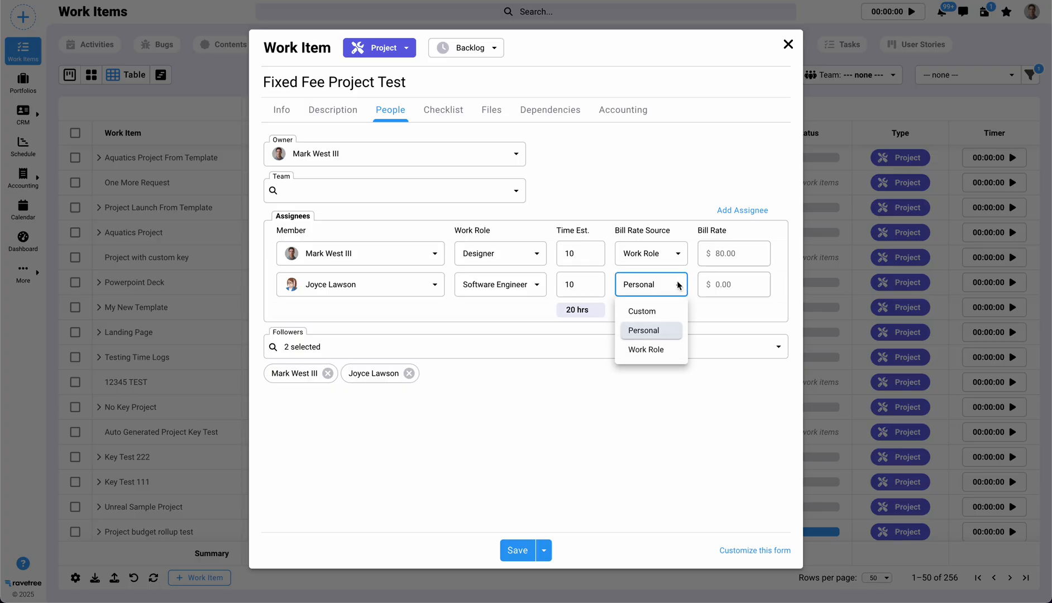
pyautogui.click(661, 349)
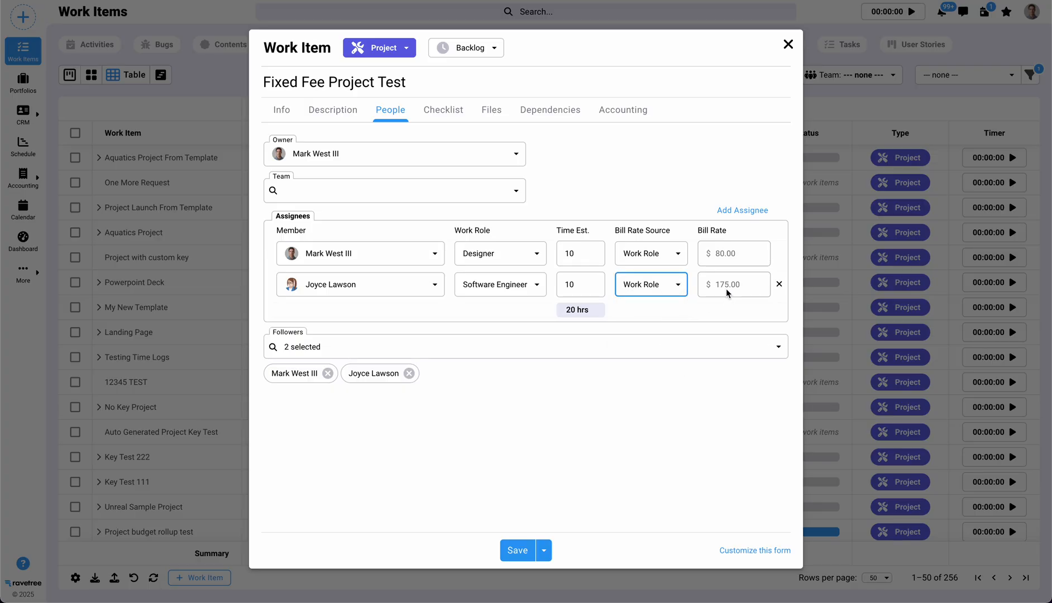
pyautogui.click(689, 380)
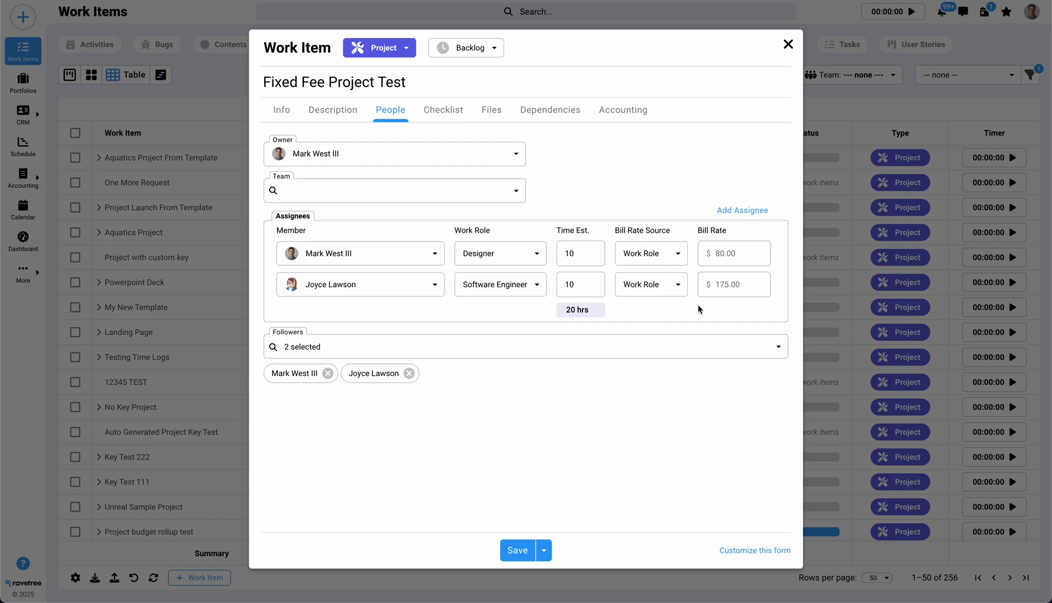
# Step: Check the billing settings' fixed fee amount and the calculated labor budget with both assignees included
pyautogui.click(616, 110)
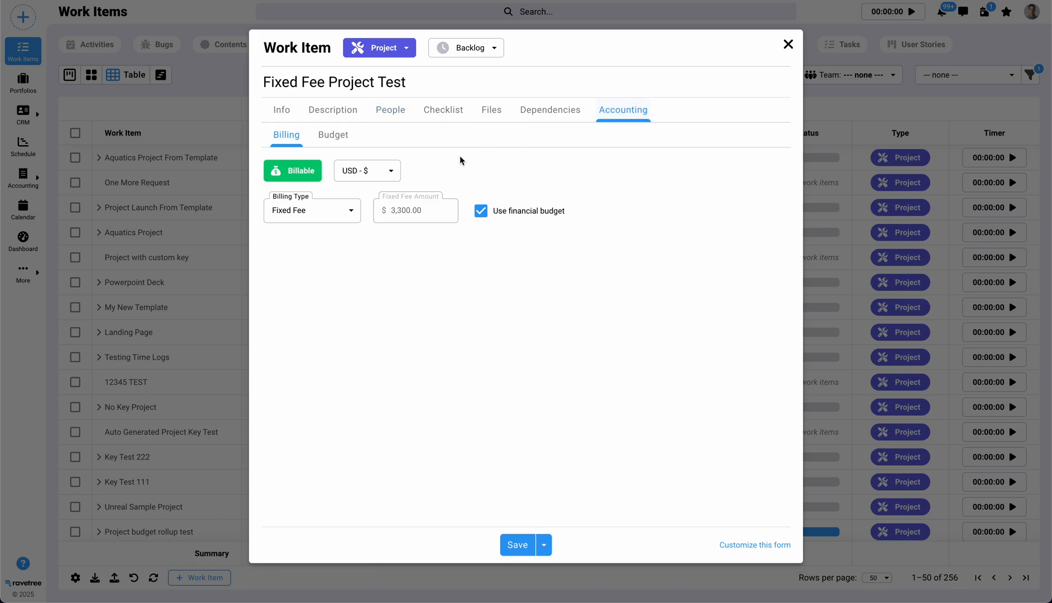
pyautogui.click(333, 137)
pyautogui.moveTo(296, 230); pyautogui.dragTo(335, 228)
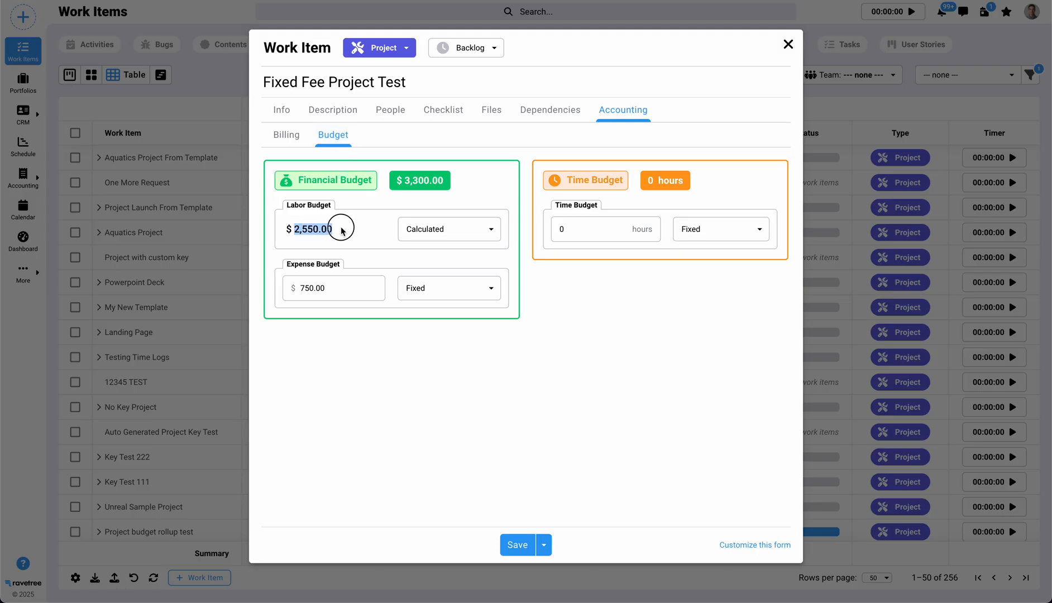
pyautogui.click(341, 228)
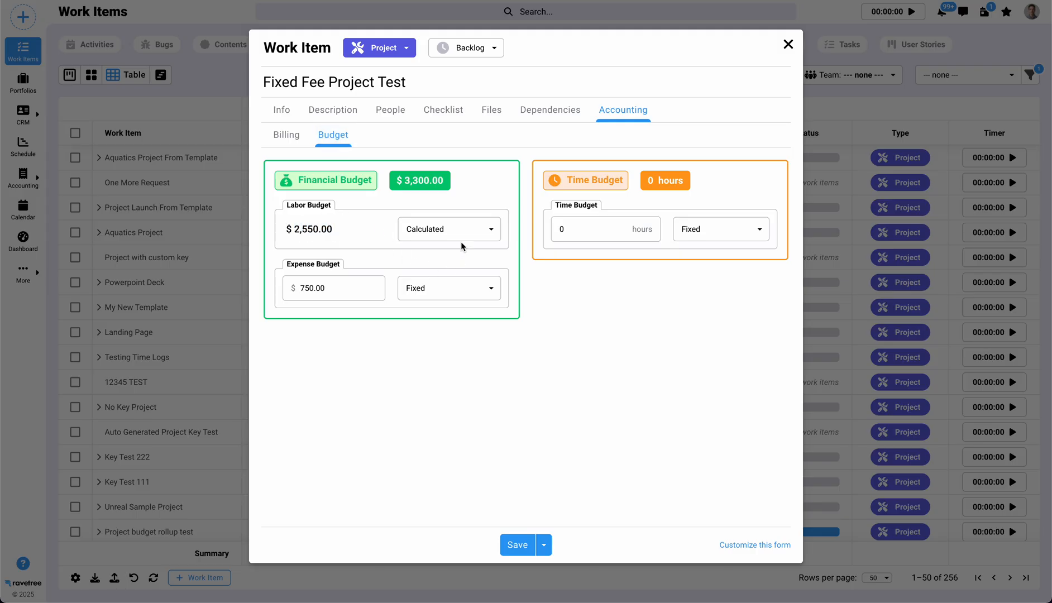